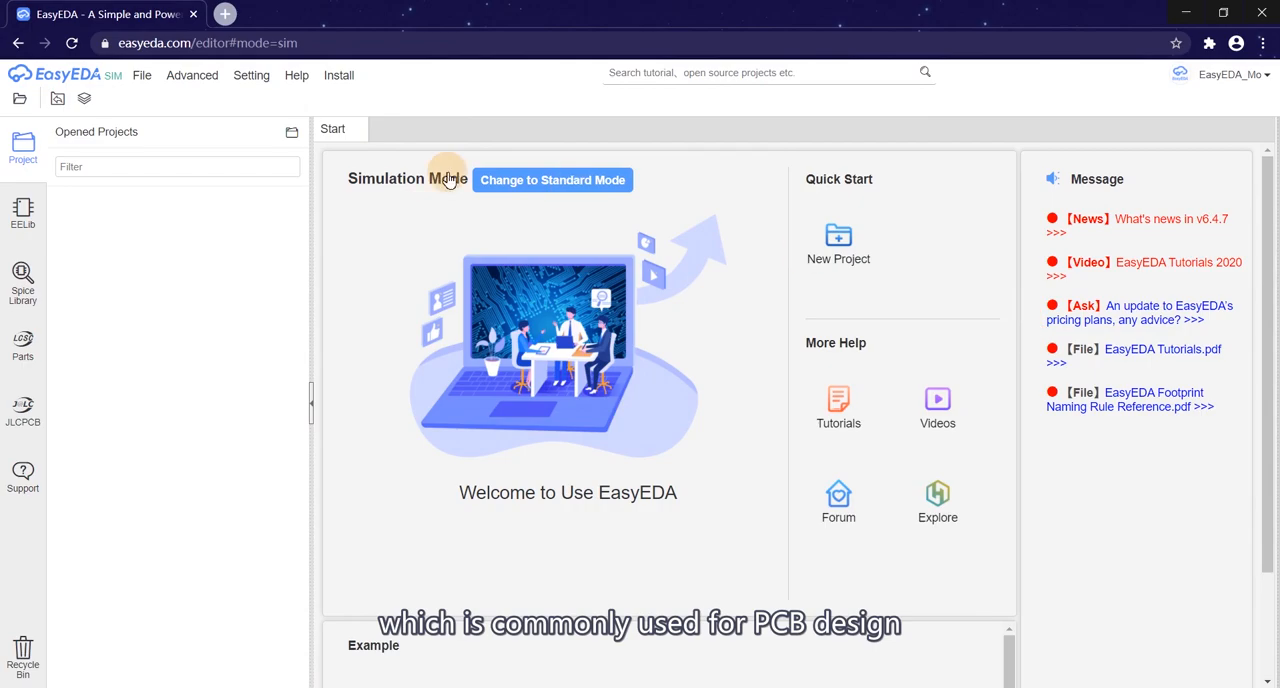
# Step: Switch the editor to Standard Mode
pyautogui.click(534, 181)
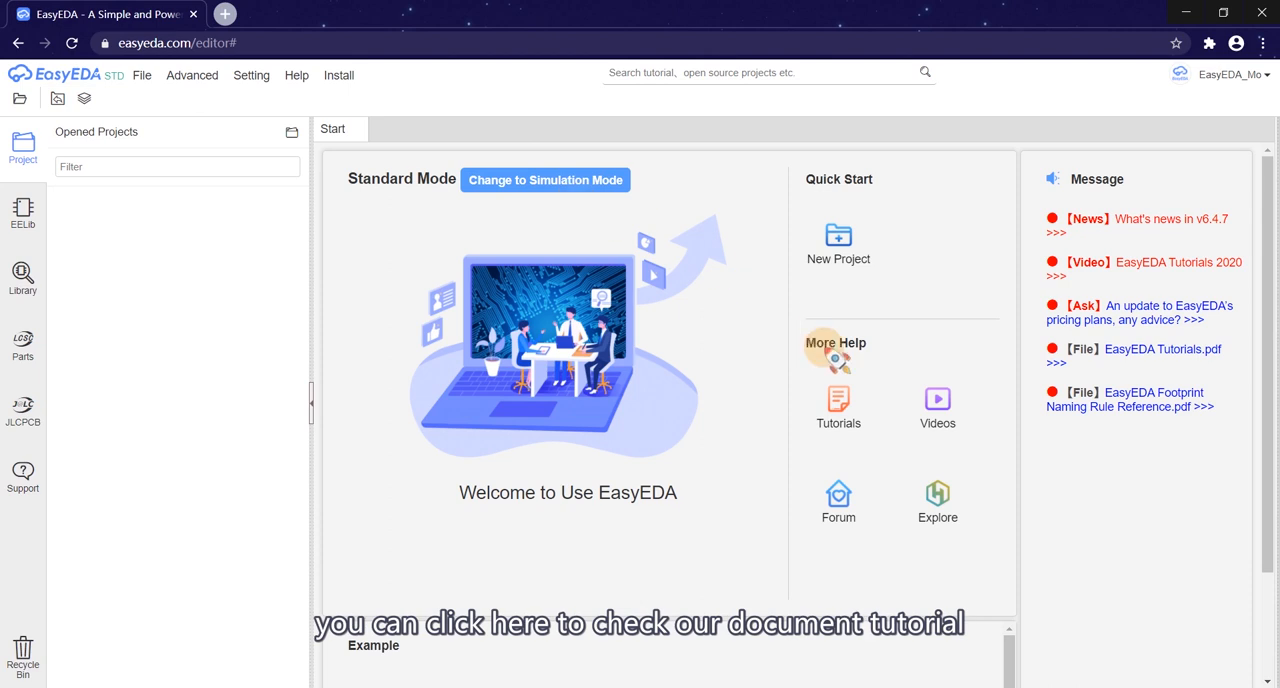
# Step: Look through the Simulation Tutorial section of the online tutorials and the user forum, and return to the editor
pyautogui.click(838, 408)
pyautogui.scroll(-1, 250, 400)
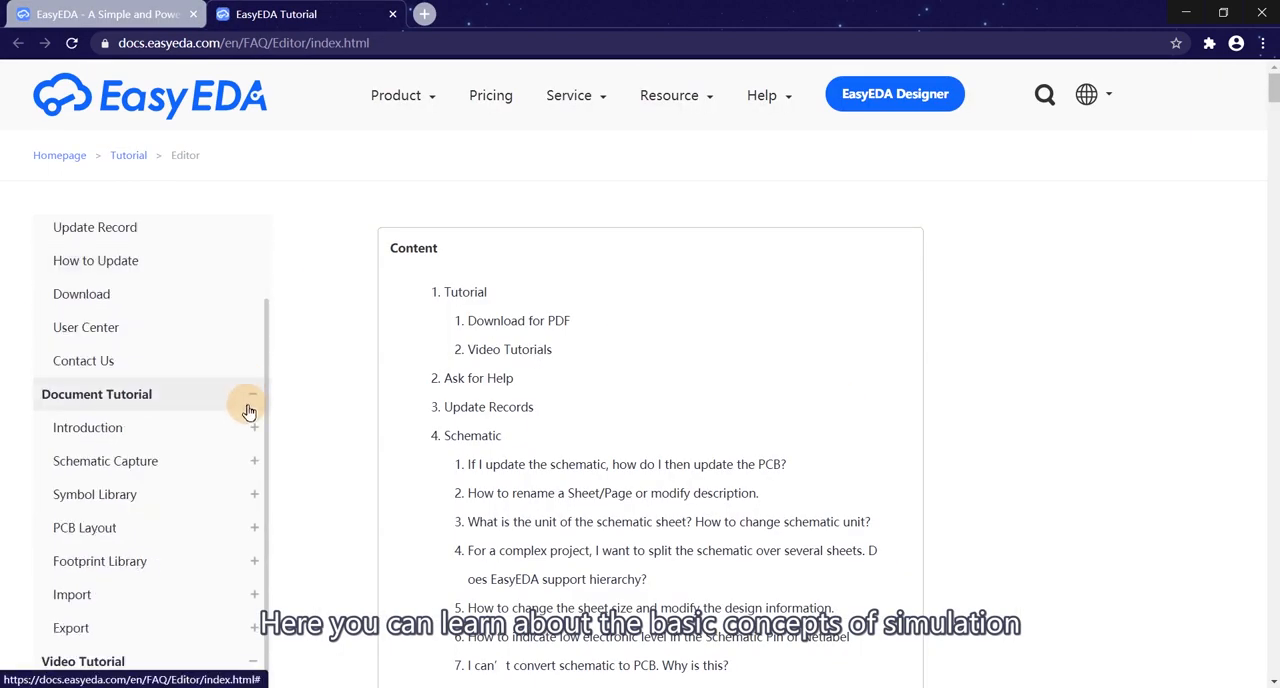
pyautogui.click(255, 400)
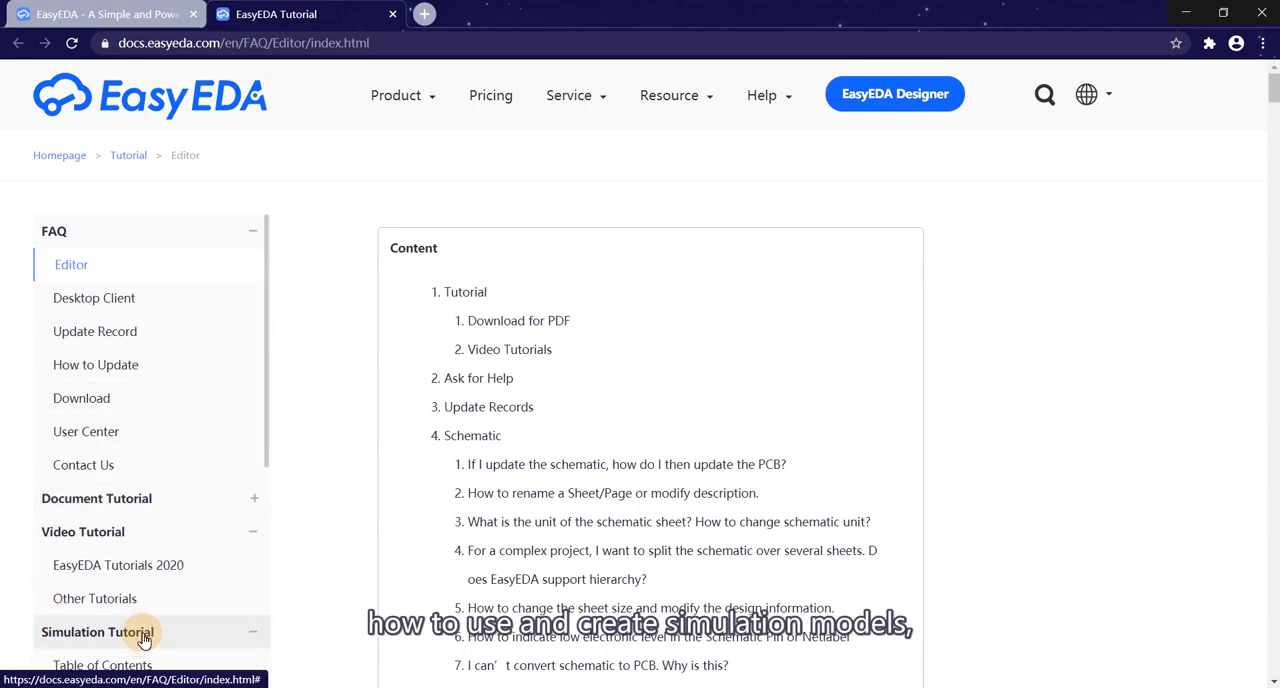
pyautogui.click(141, 675)
pyautogui.scroll(-3, 651, 303)
pyautogui.click(147, 18)
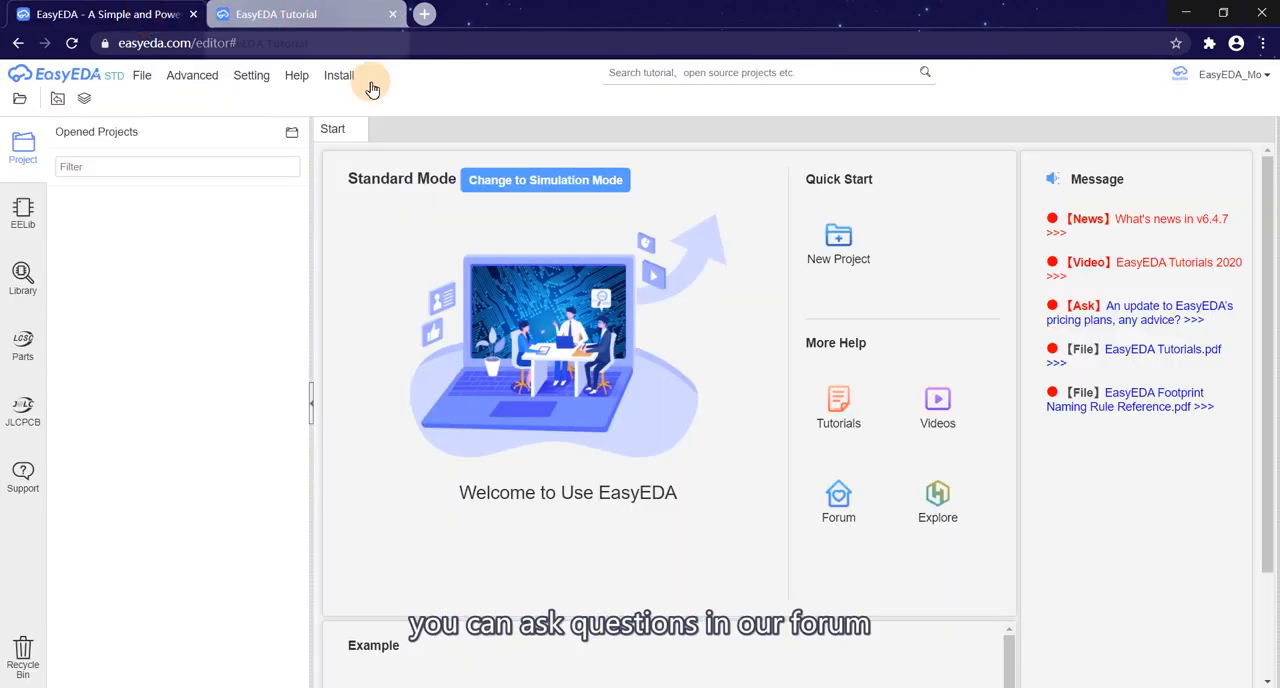
pyautogui.click(840, 495)
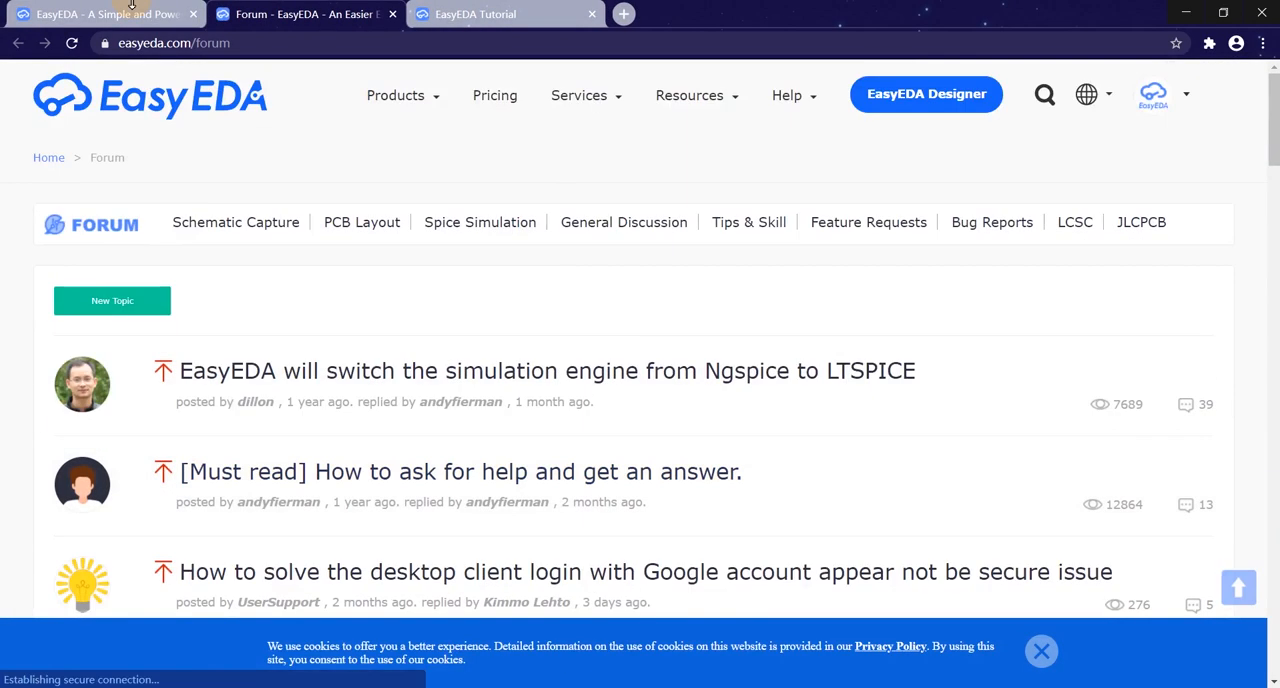
pyautogui.click(128, 13)
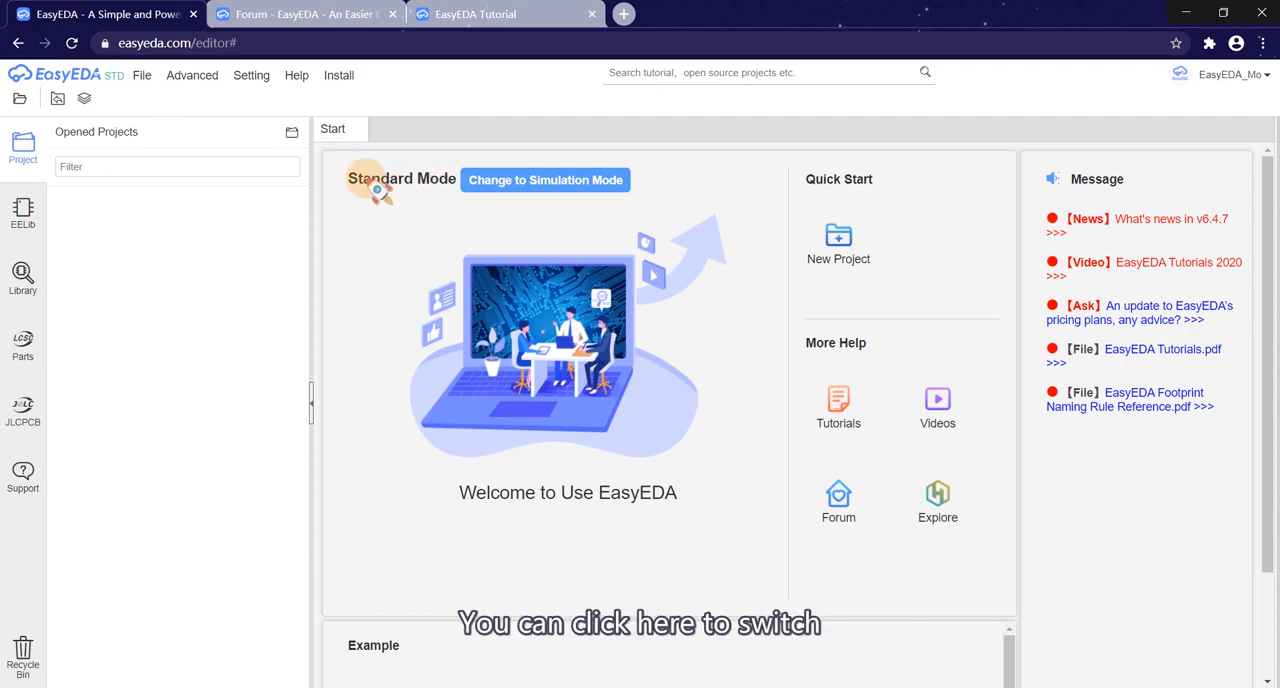
# Step: Switch the editor to Simulation Mode
pyautogui.click(493, 188)
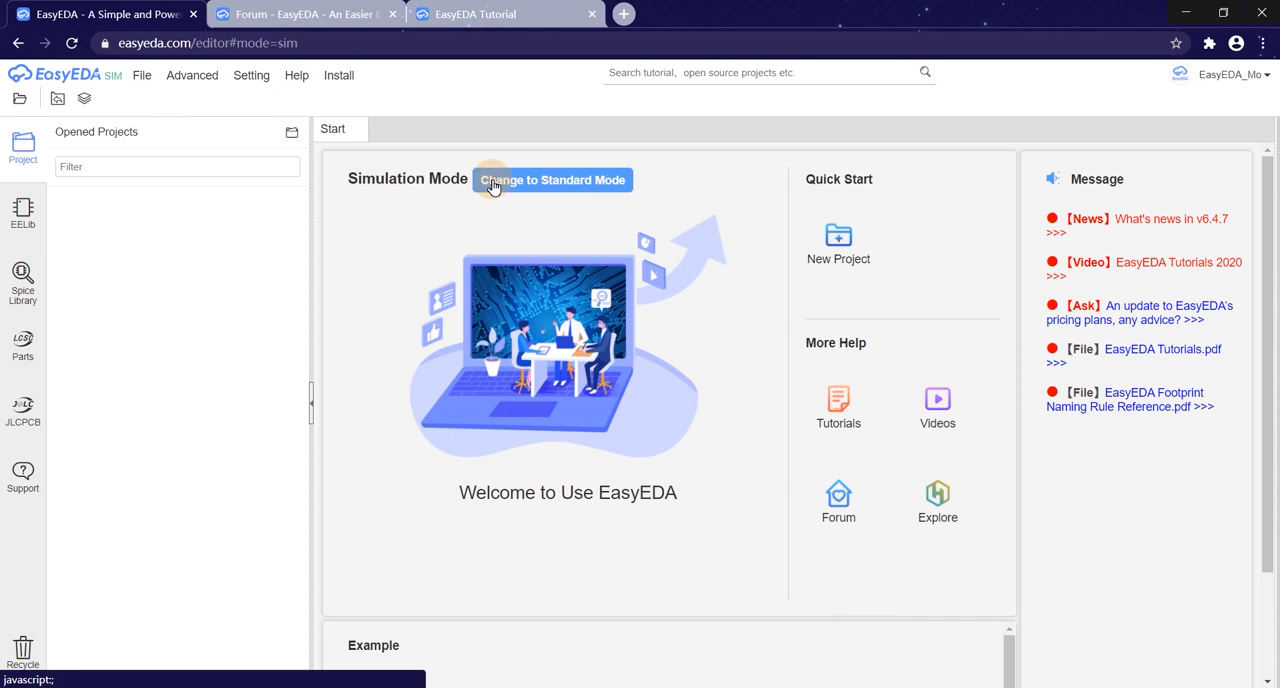
pyautogui.click(142, 76)
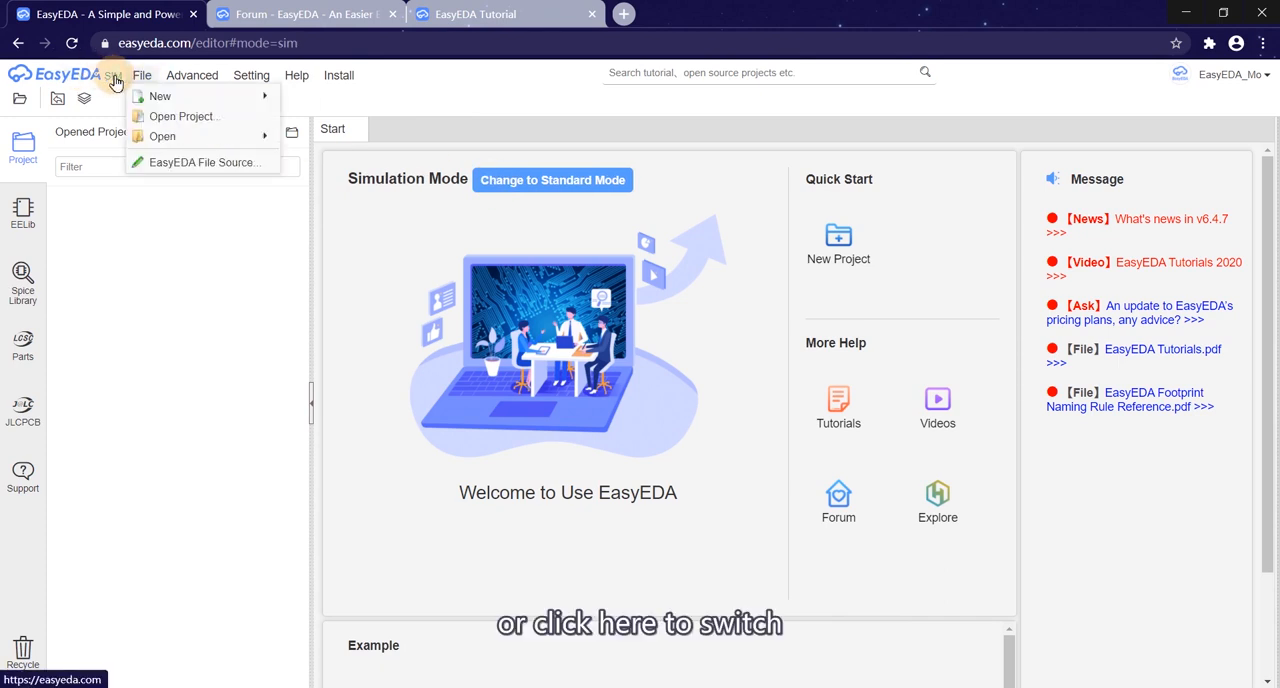
pyautogui.click(112, 77)
pyautogui.click(113, 78)
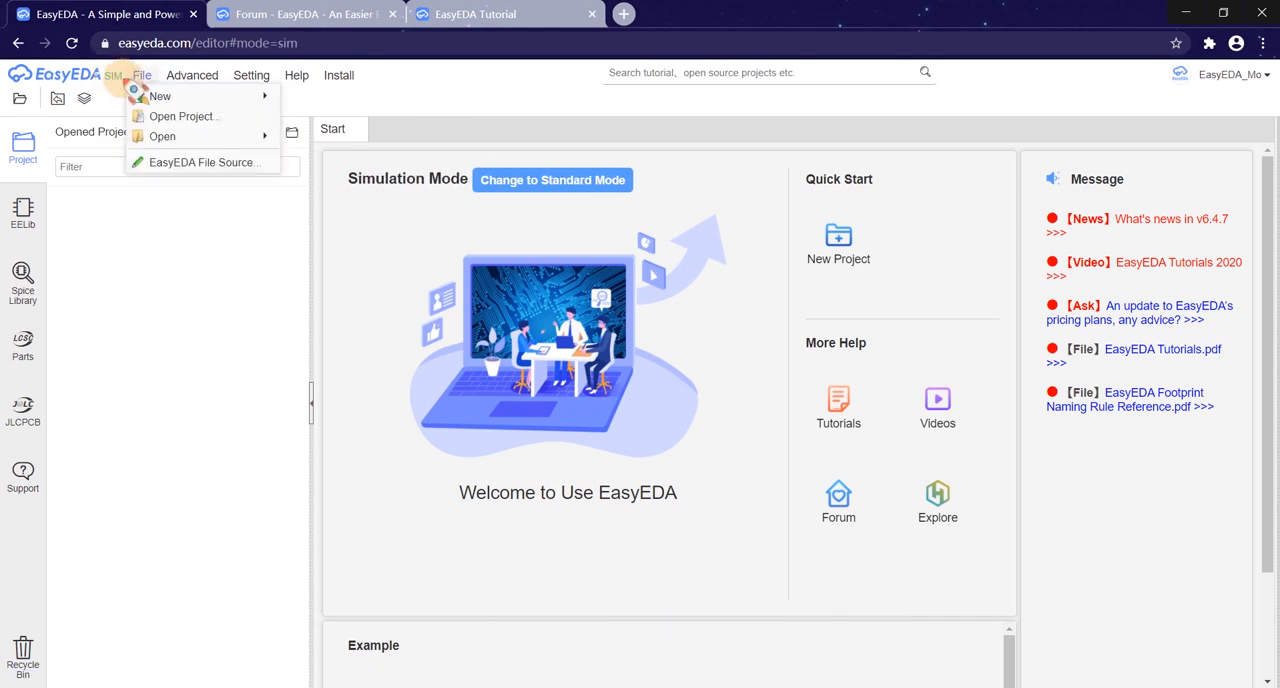
# Step: Create a new project titled Multivibator_Transistors with the path multivibator_transistors
pyautogui.click(144, 80)
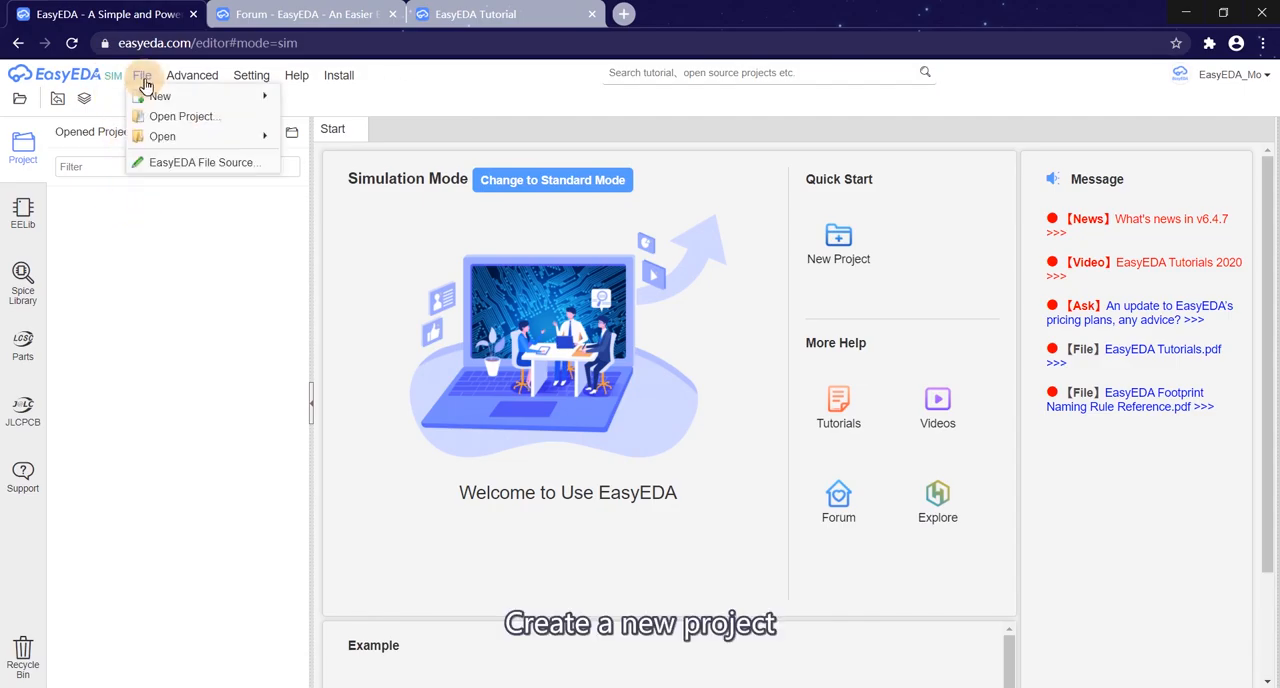
pyautogui.moveTo(149, 95)
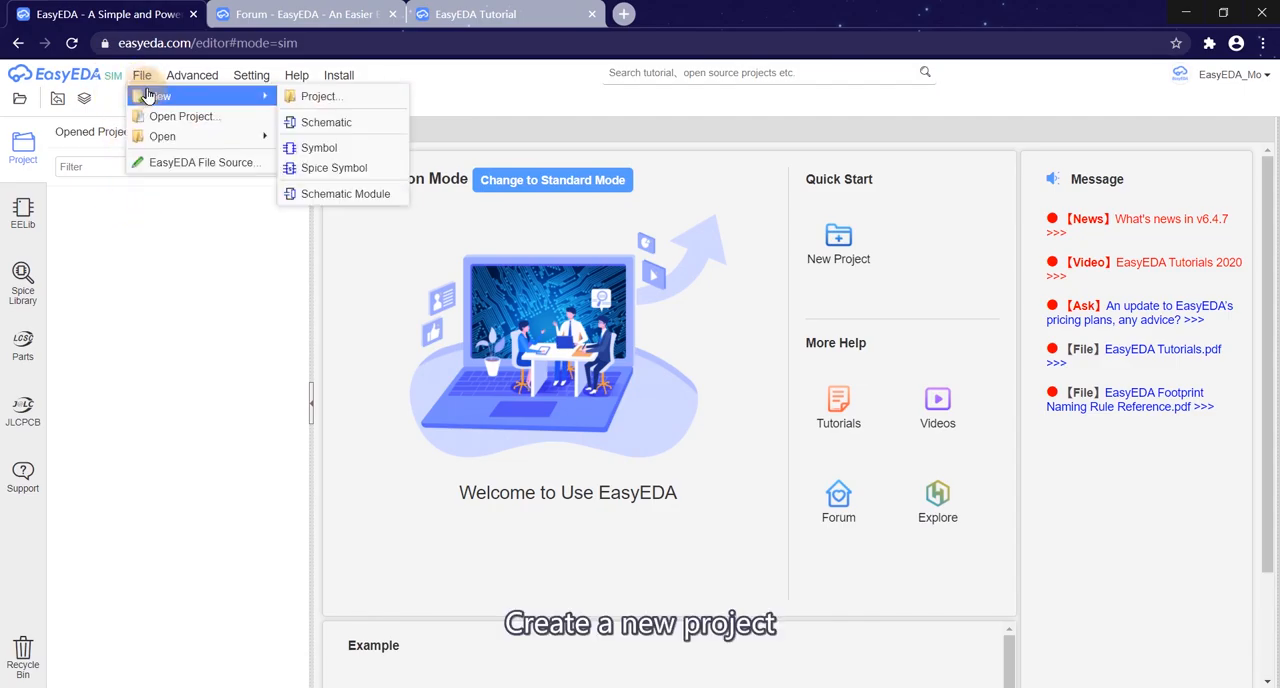
pyautogui.click(325, 97)
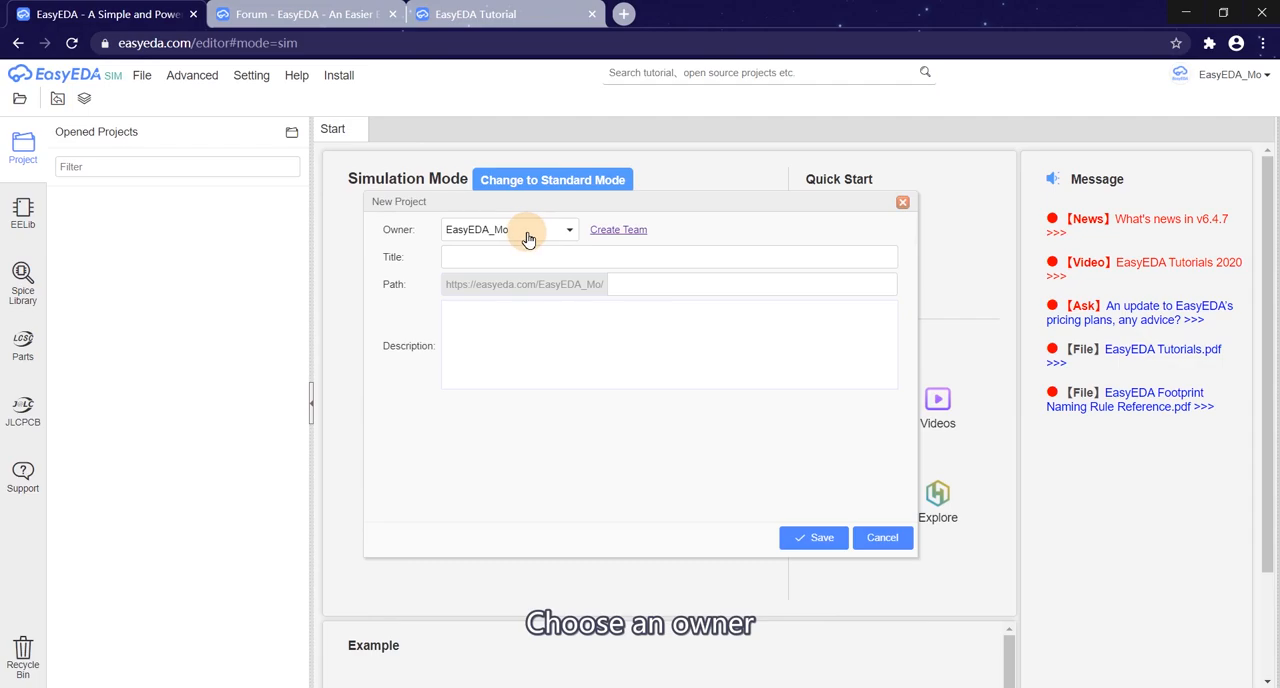
pyautogui.click(496, 255)
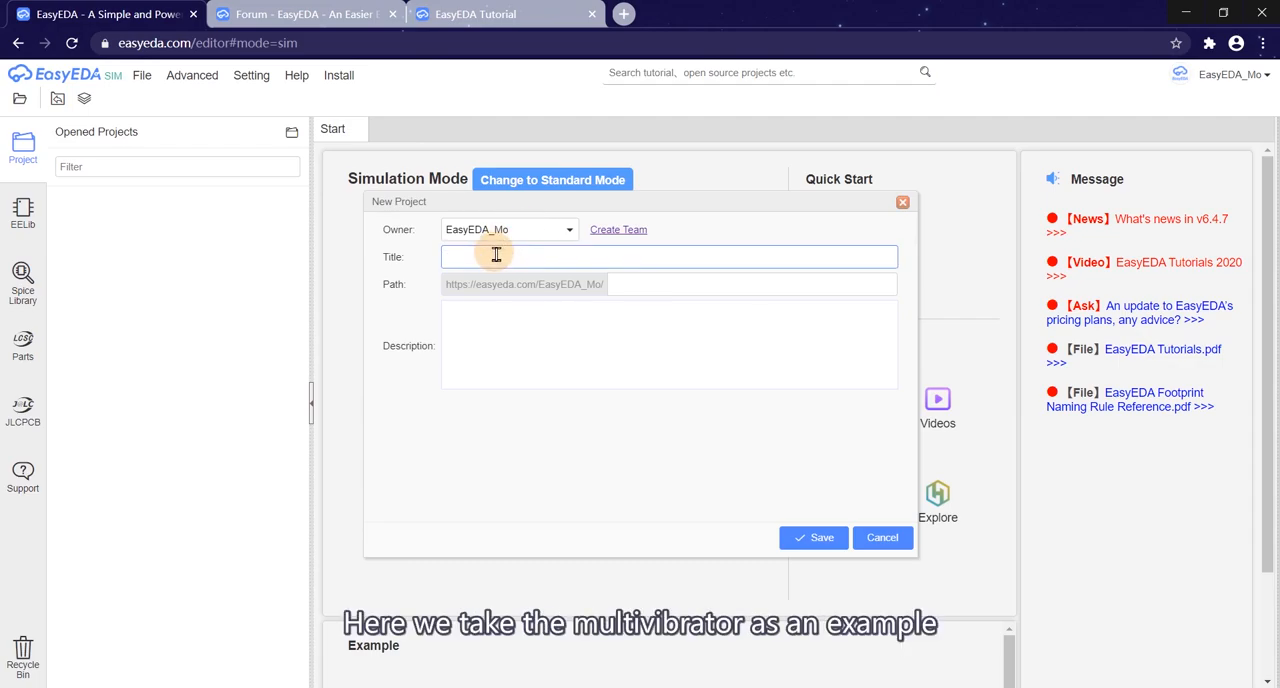
pyautogui.write('Multivibator_Transistors')
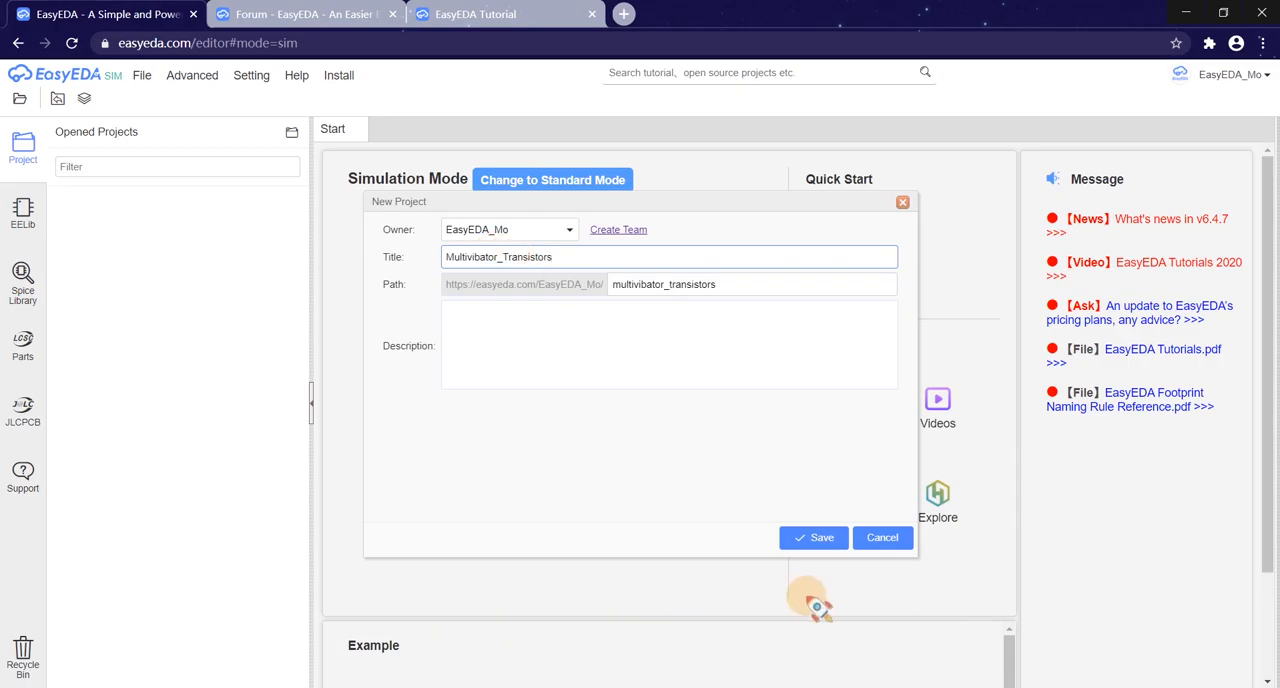
pyautogui.click(816, 540)
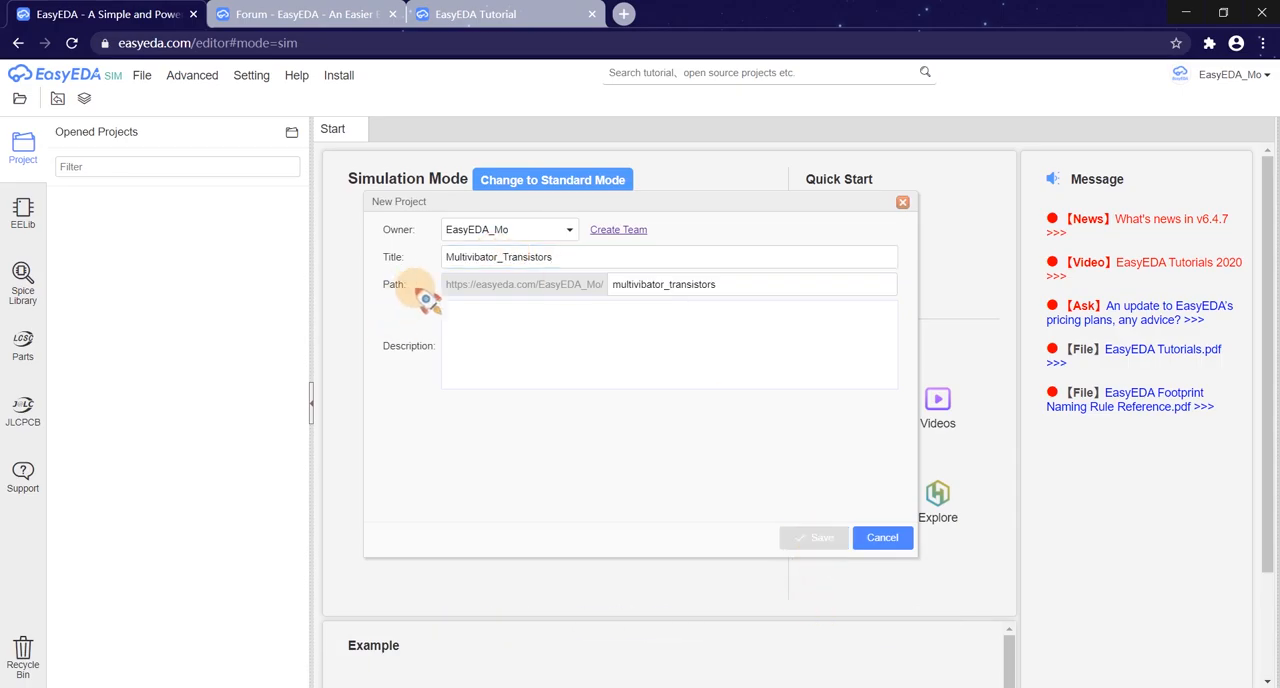
# Step: Save the blank schematic sheet into the Multivibator_Transistors project and select it in the project tree
pyautogui.hotkey('ctrl', 's')
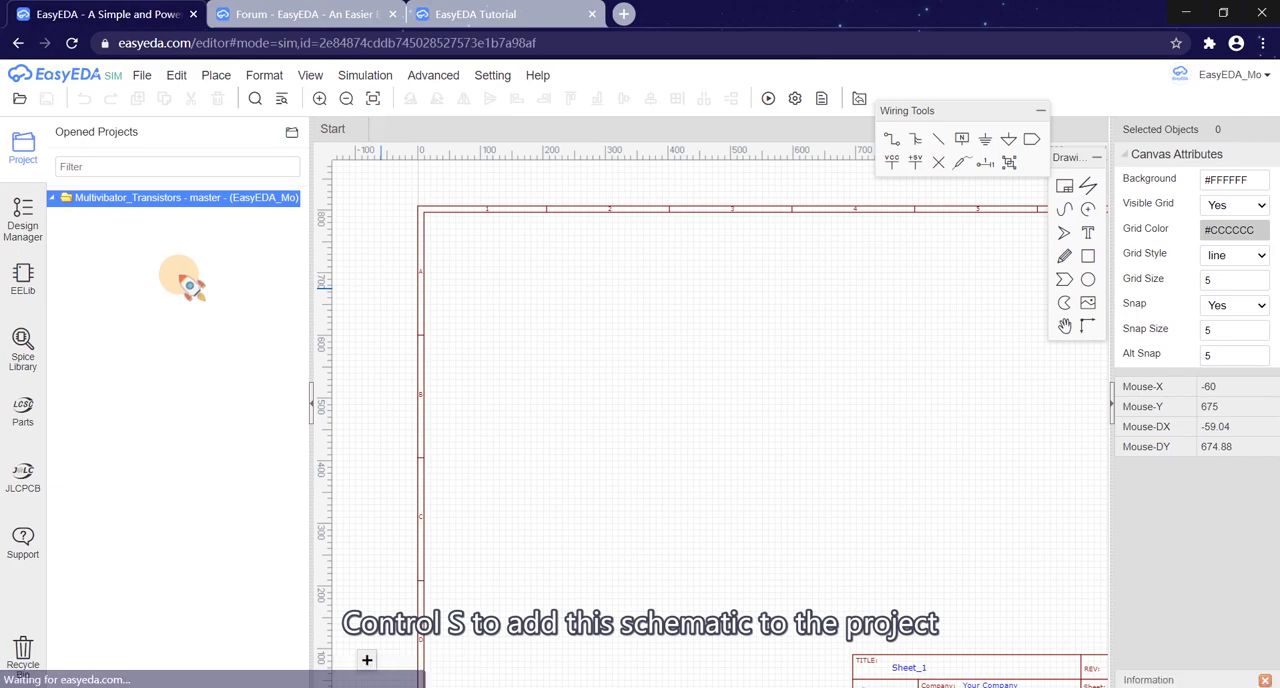
pyautogui.click(83, 222)
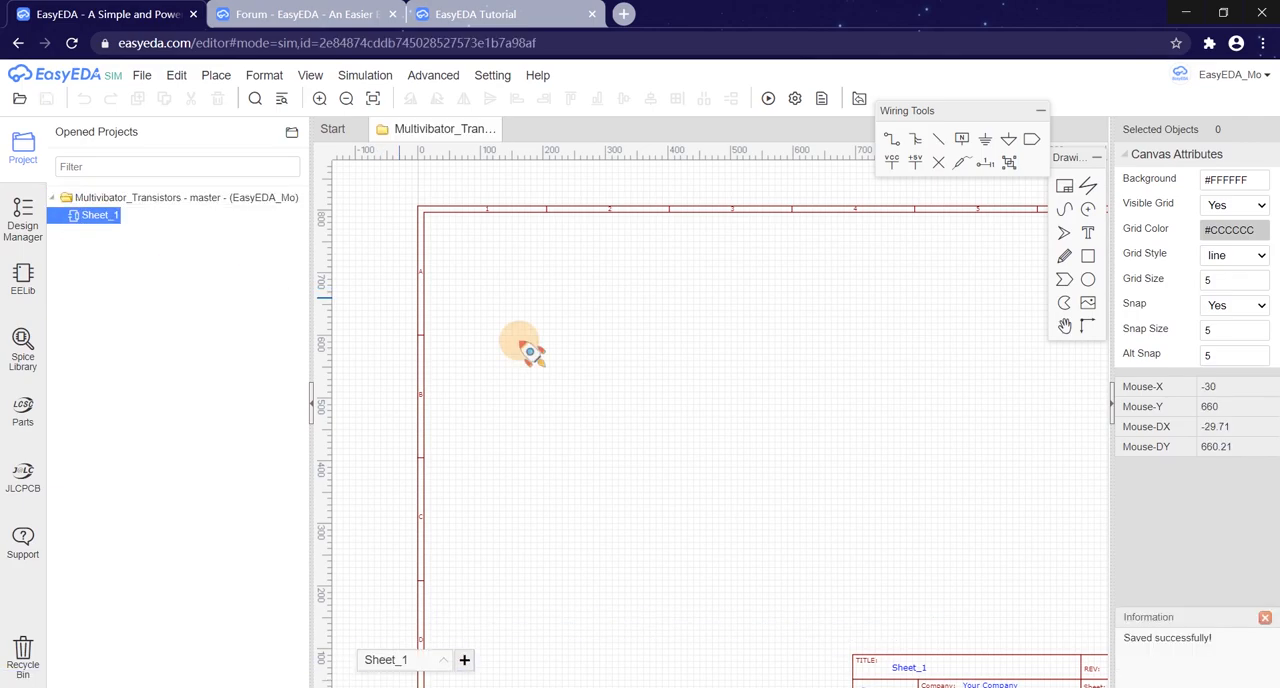
pyautogui.scroll(-2, 672, 374)
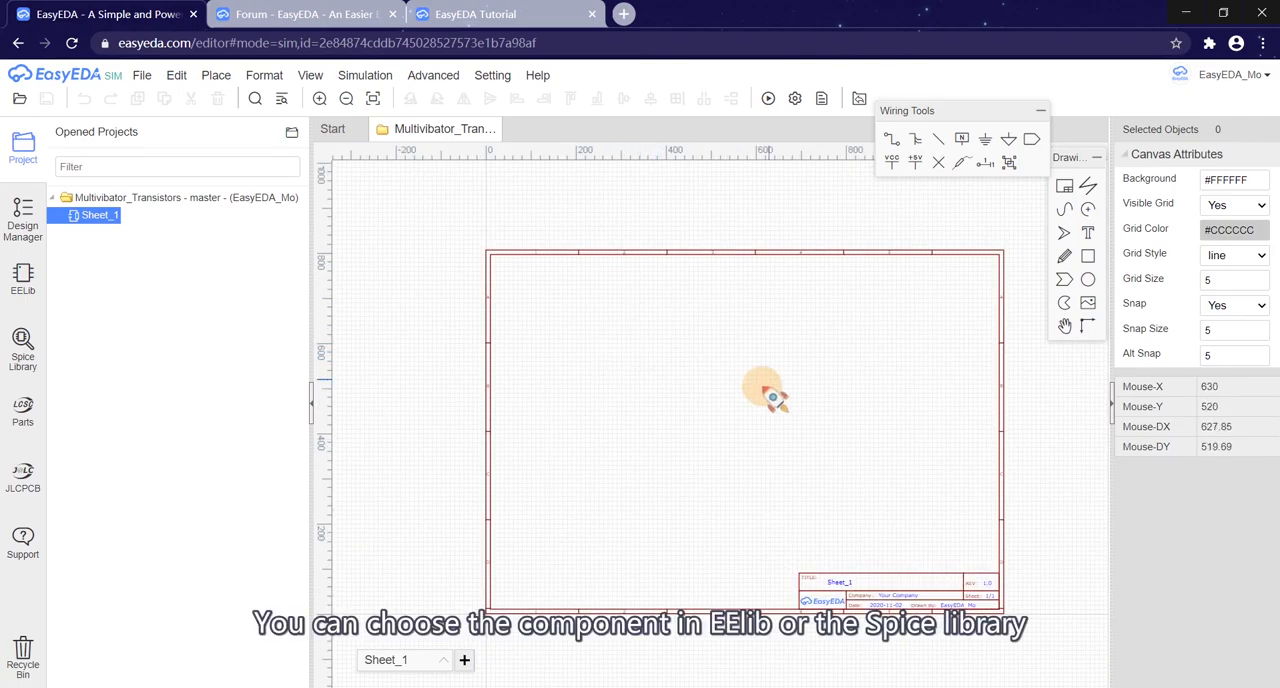
pyautogui.scroll(2, 708, 377)
pyautogui.scroll(-2, 708, 377)
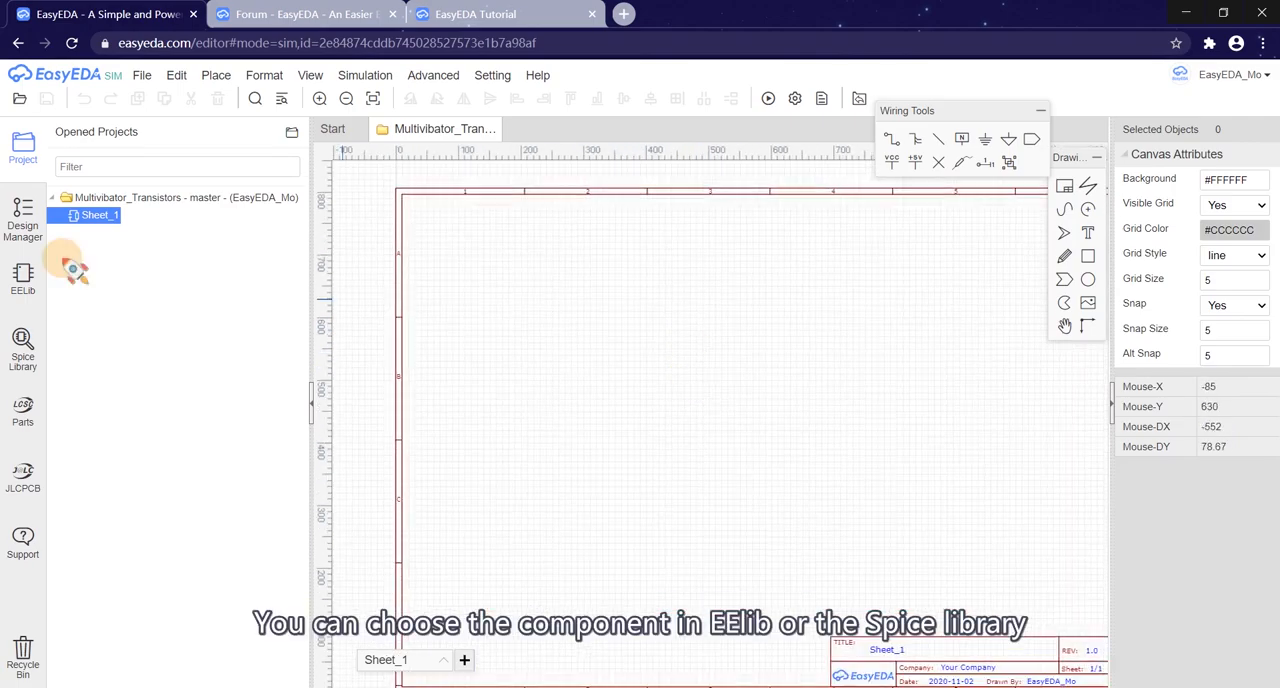
# Step: Look over the supply flags and common parts in EELib, and briefly view the Spice Library
pyautogui.click(22, 278)
pyautogui.scroll(-1, 150, 408)
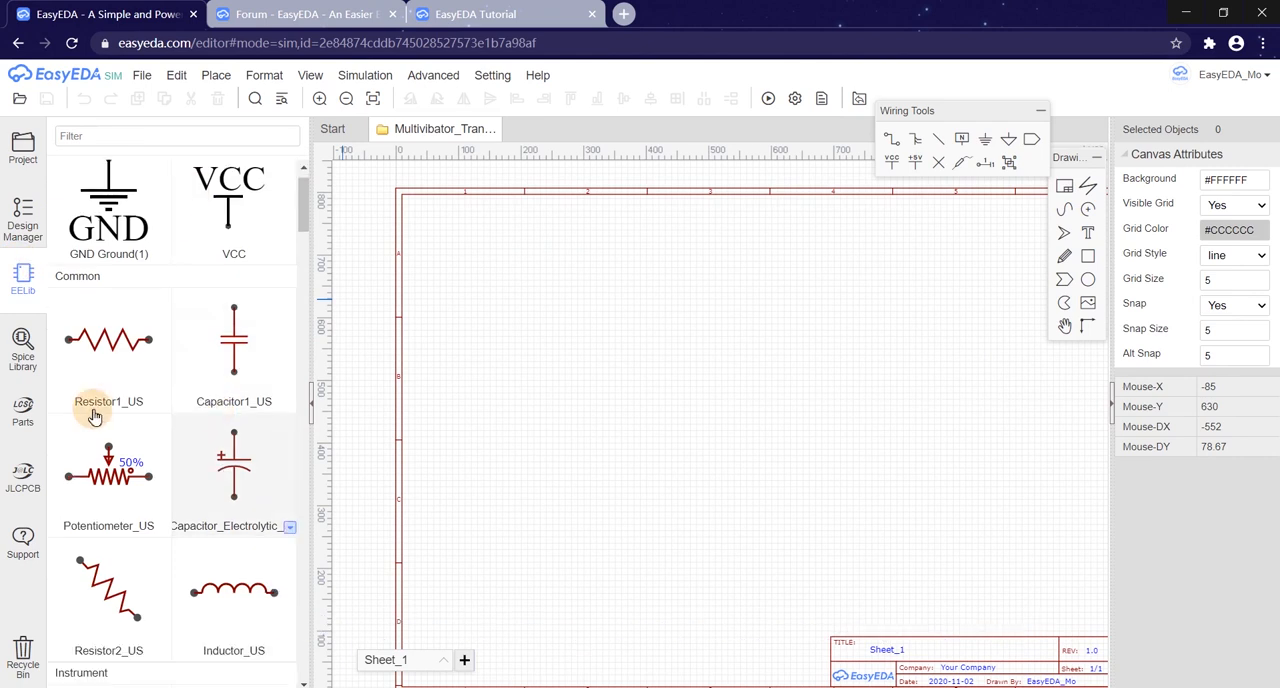
pyautogui.click(22, 348)
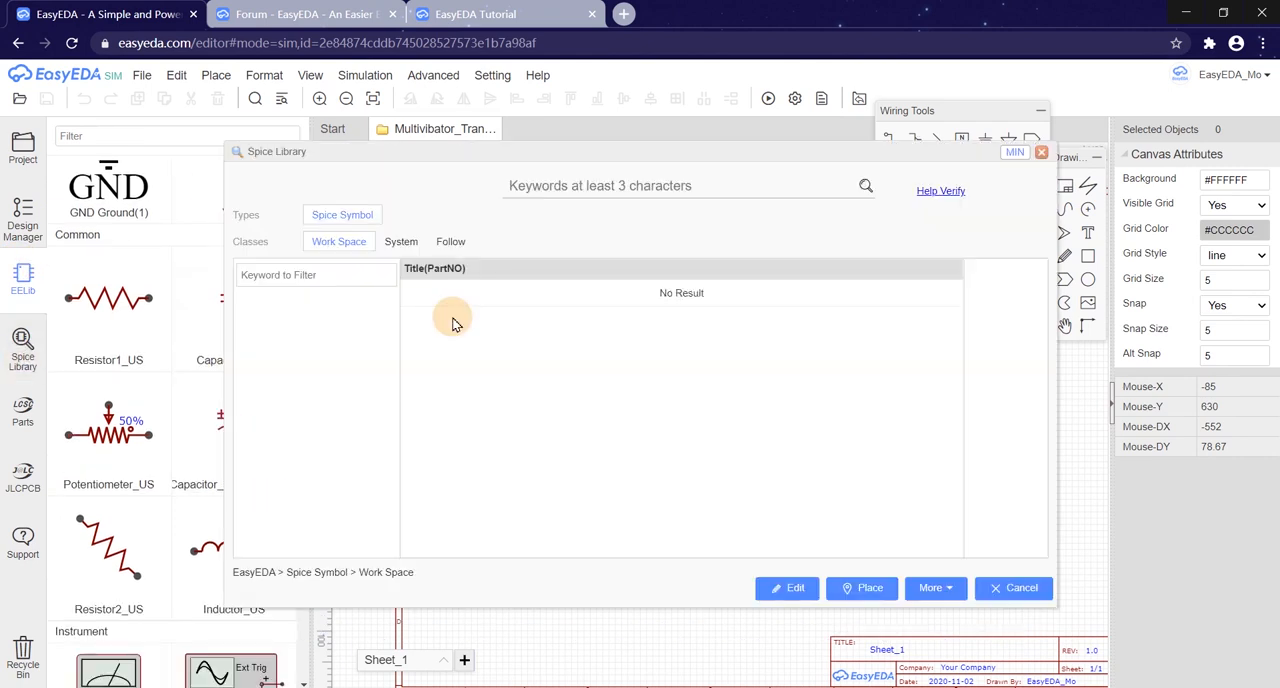
pyautogui.click(1041, 153)
pyautogui.scroll(1, 137, 194)
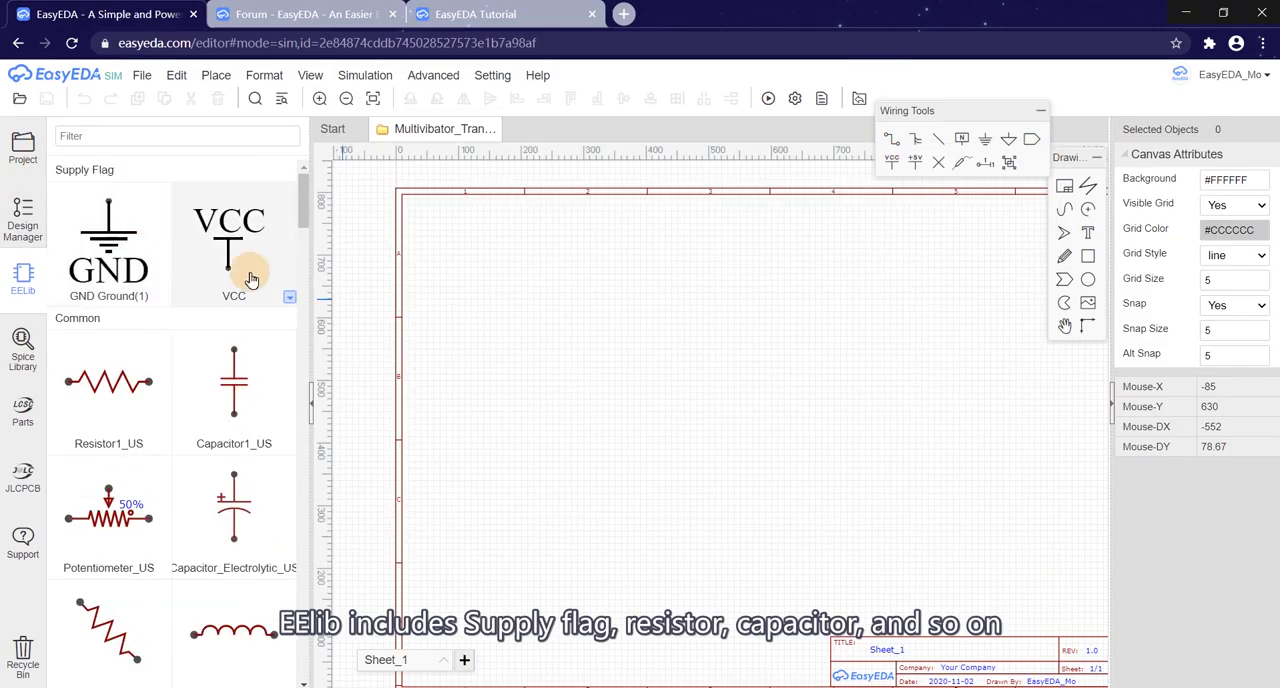
pyautogui.scroll(-2, 260, 283)
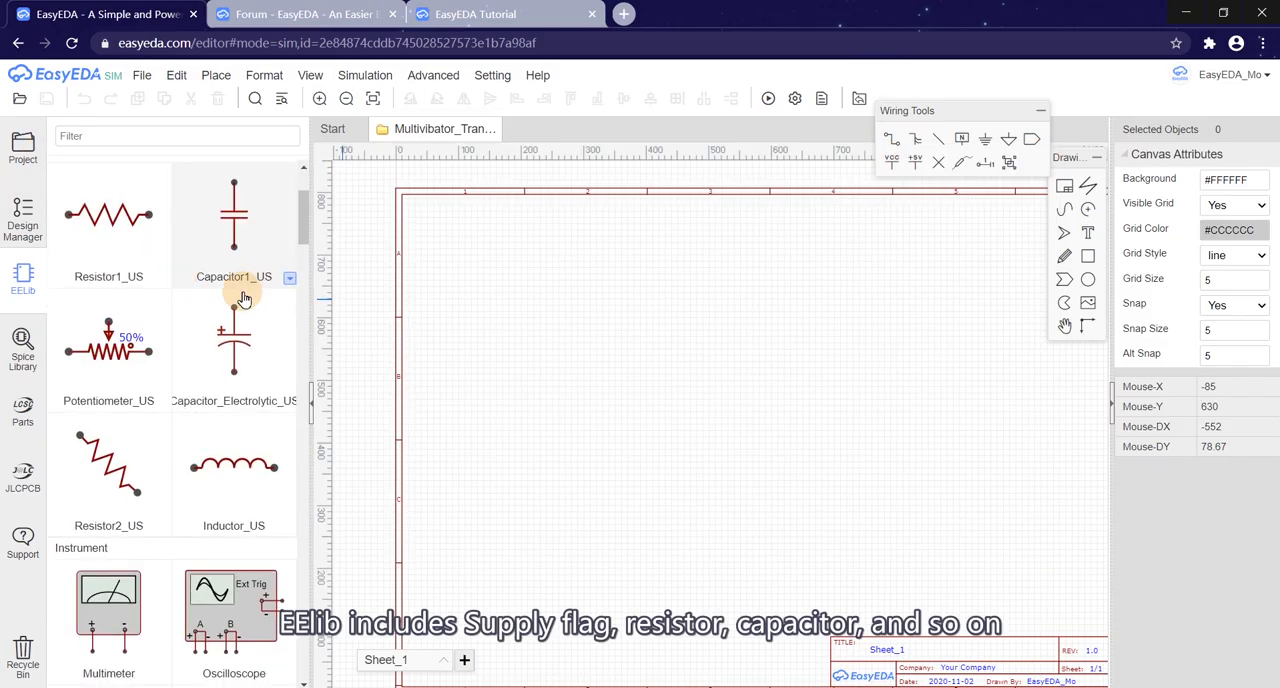
# Step: Set the EELib Resistor1 symbol style to Resistor1_EU/IEC, and finally to Resistor1_3D
pyautogui.click(166, 281)
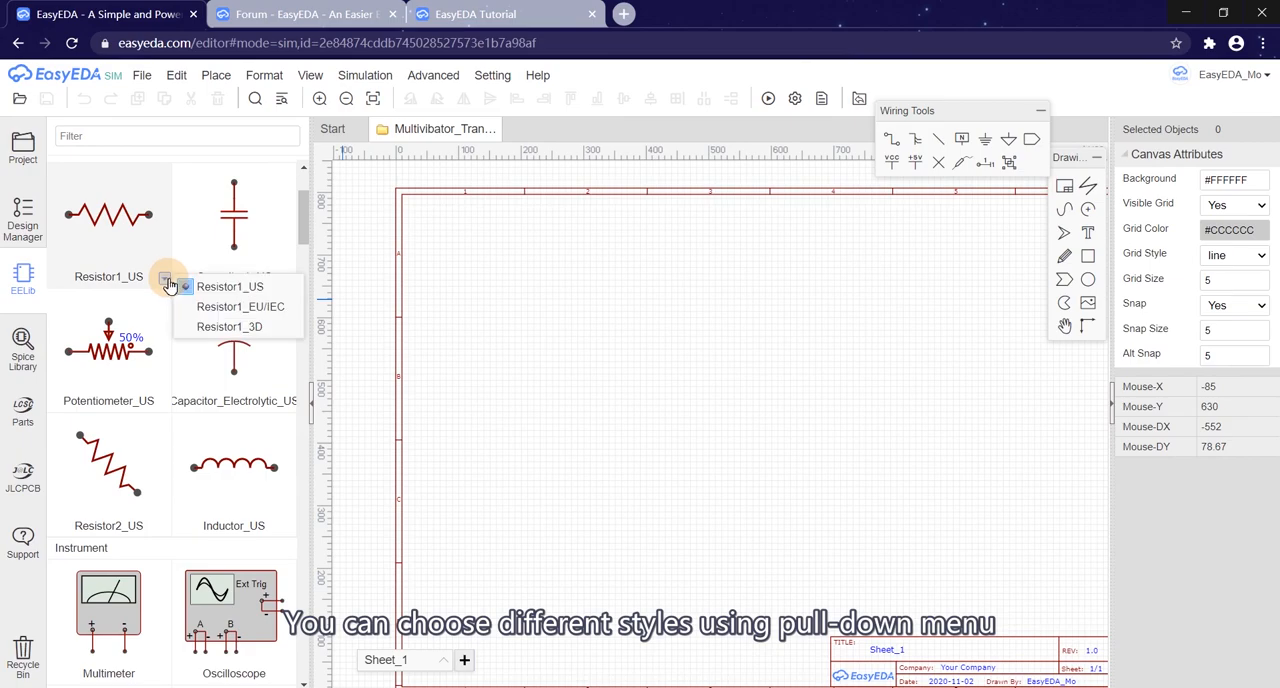
pyautogui.click(215, 306)
pyautogui.click(166, 281)
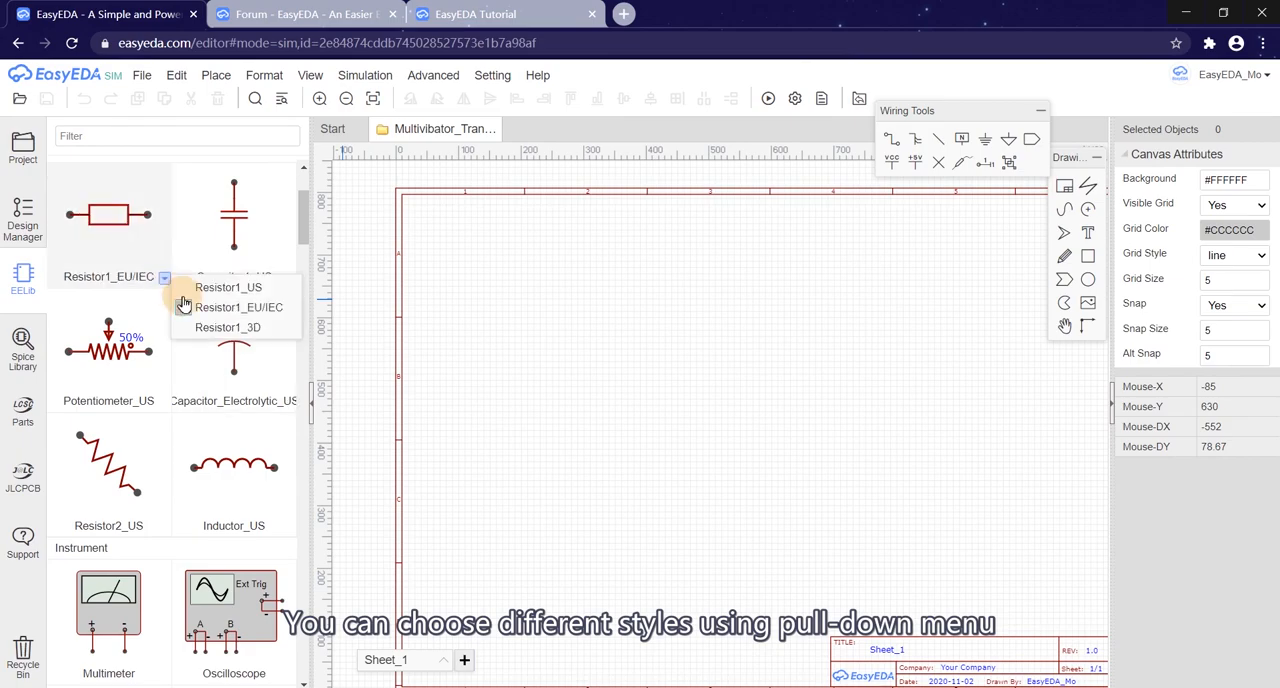
pyautogui.click(225, 327)
# Step: Browse the instruments, sources, operational amplifiers and other components offered in EELib
pyautogui.scroll(-3, 145, 290)
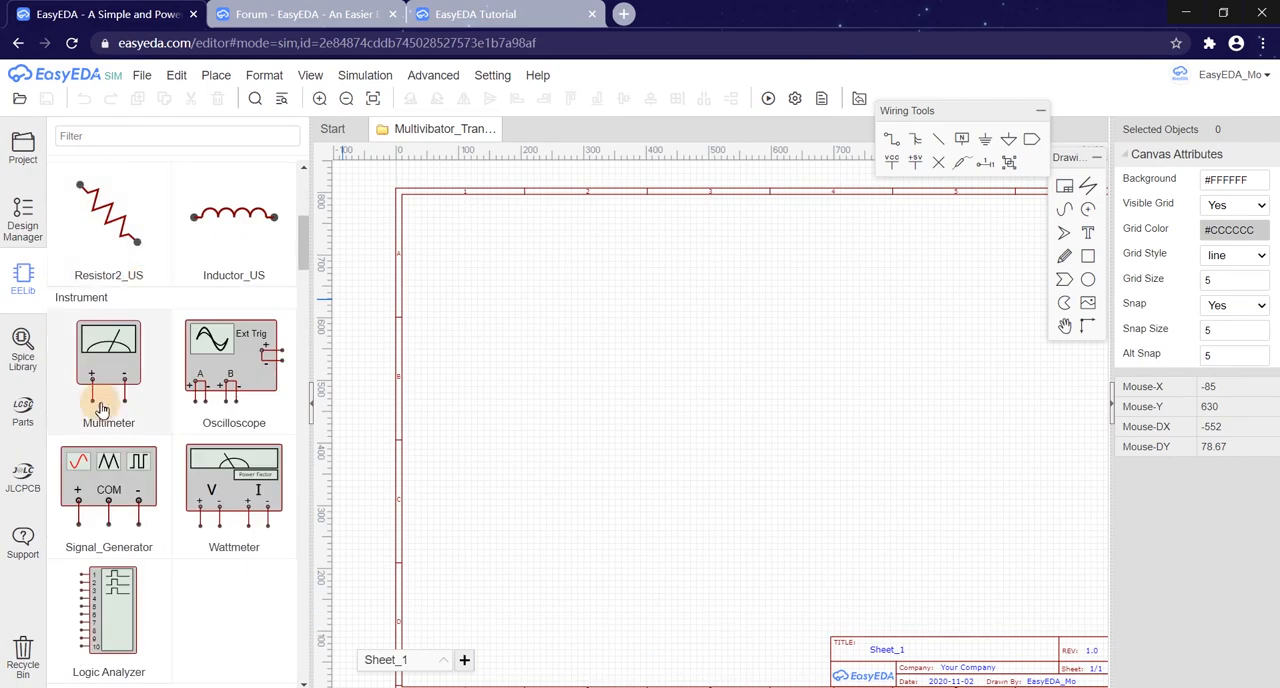
pyautogui.scroll(-1, 127, 315)
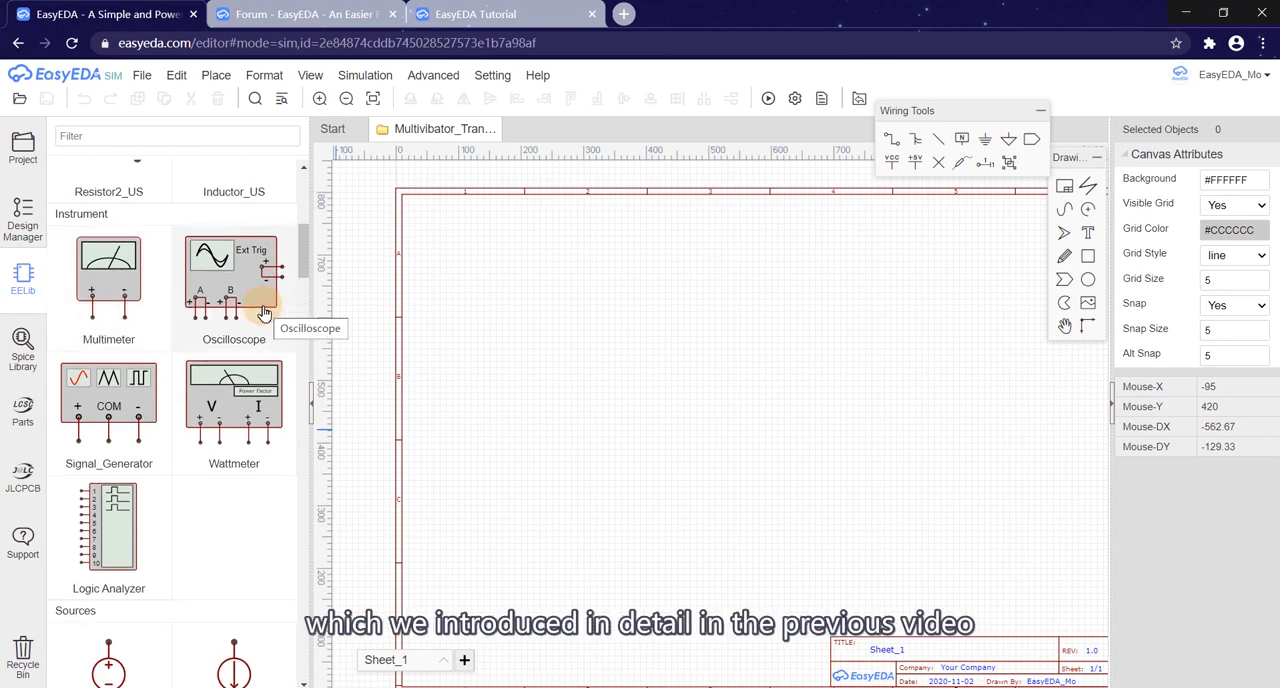
pyautogui.scroll(-1, 108, 383)
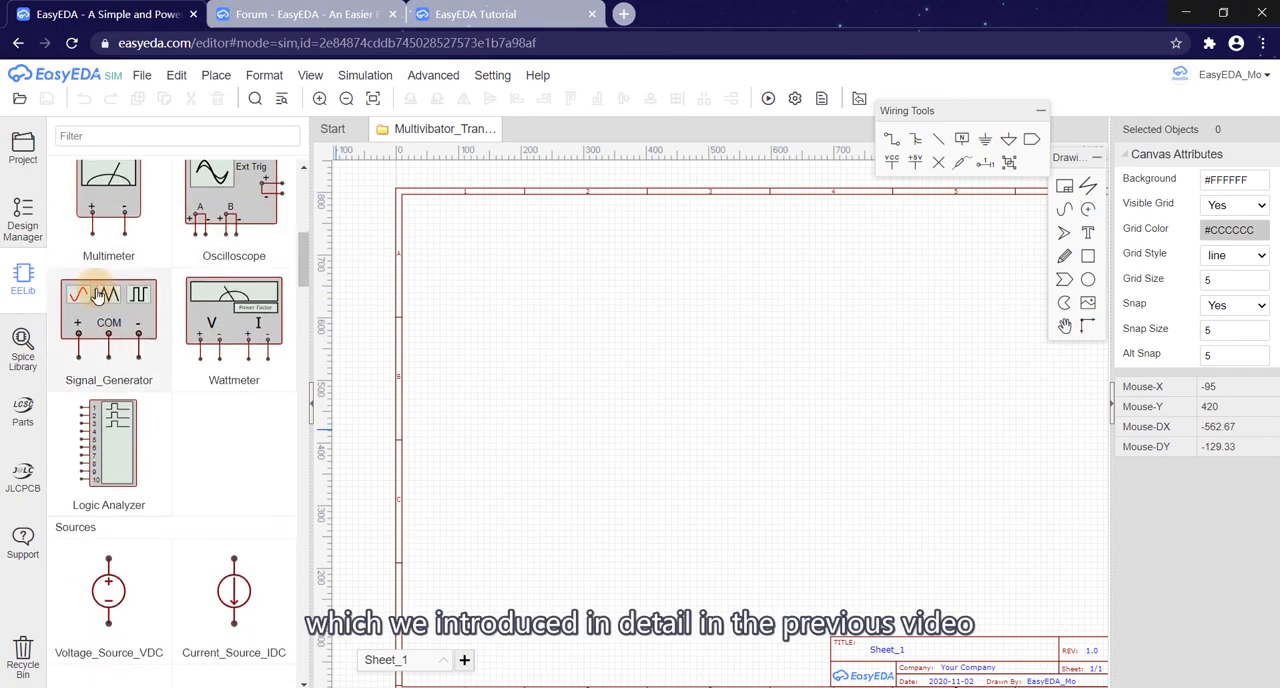
pyautogui.scroll(-3, 138, 322)
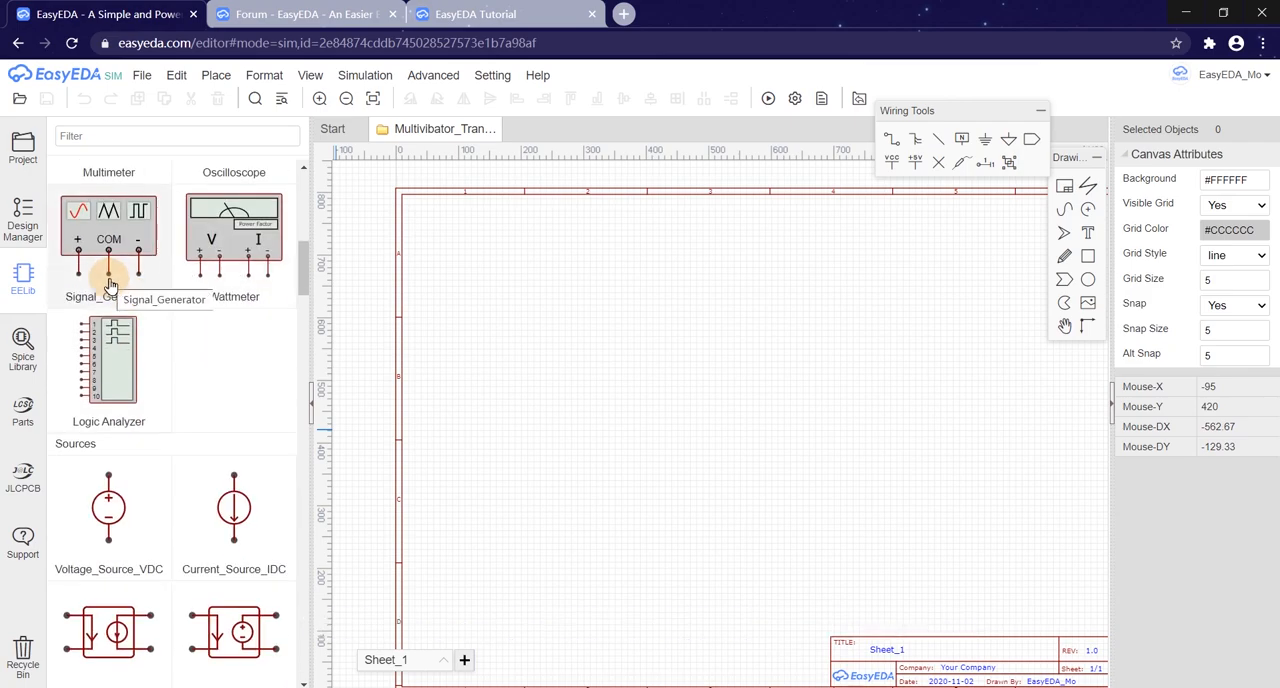
pyautogui.scroll(-10, 110, 287)
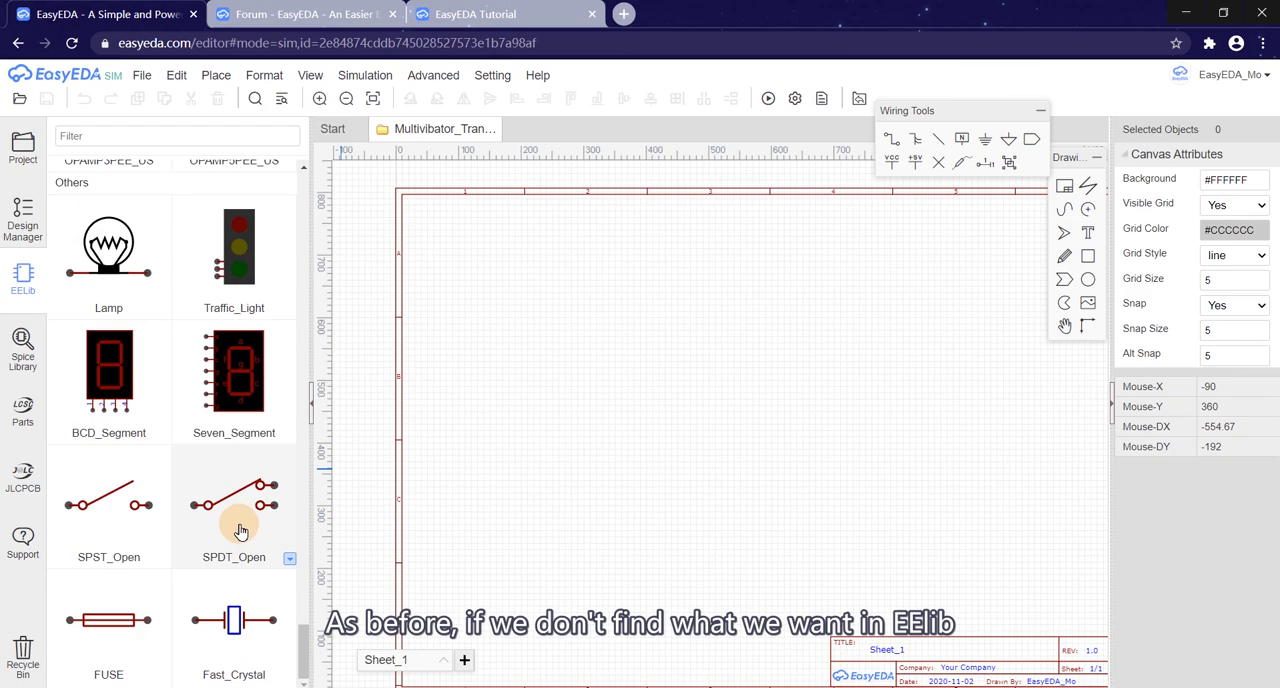
pyautogui.scroll(3, 245, 517)
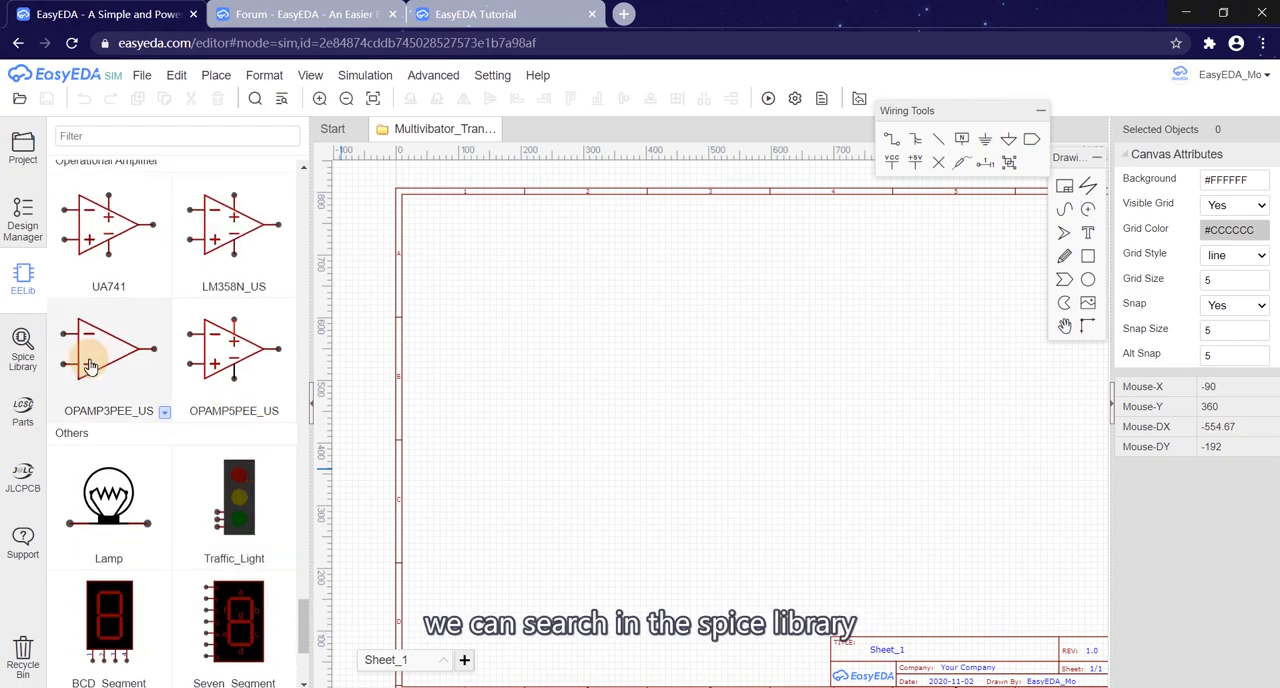
# Step: Browse the System class of the Spice Library, viewing the Operational Amplifier and Controlled Source categories
pyautogui.click(22, 360)
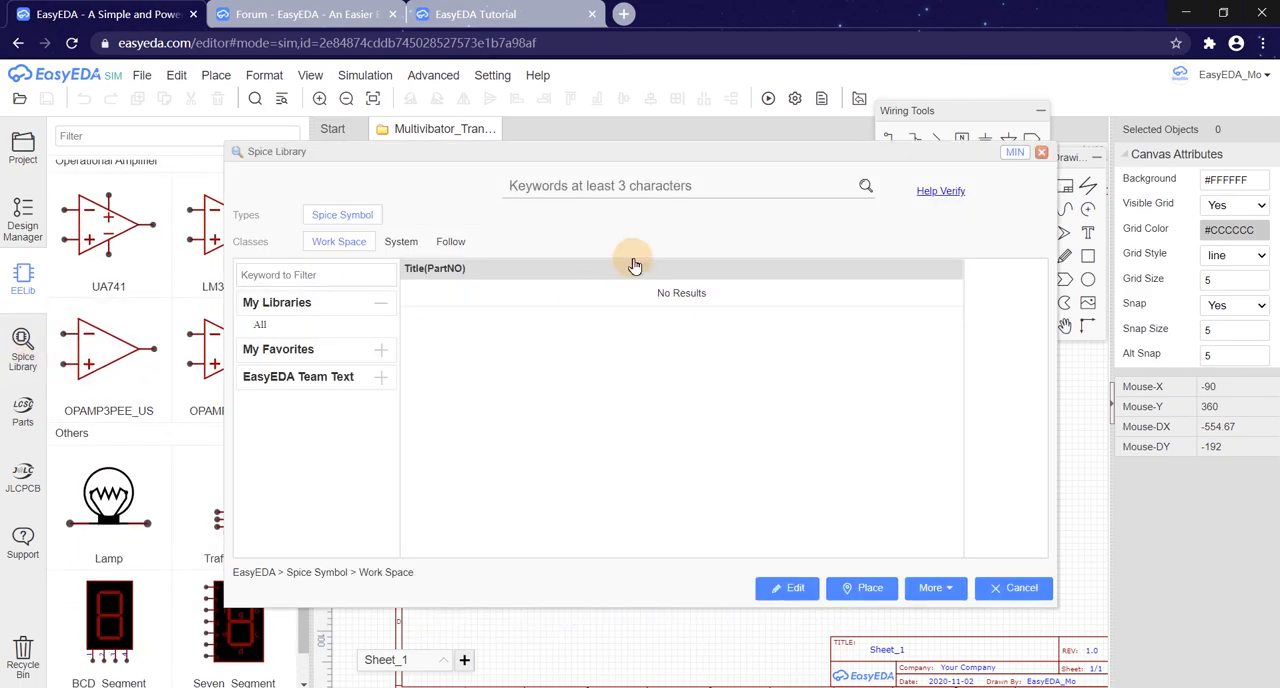
pyautogui.click(401, 244)
pyautogui.click(455, 248)
pyautogui.click(397, 246)
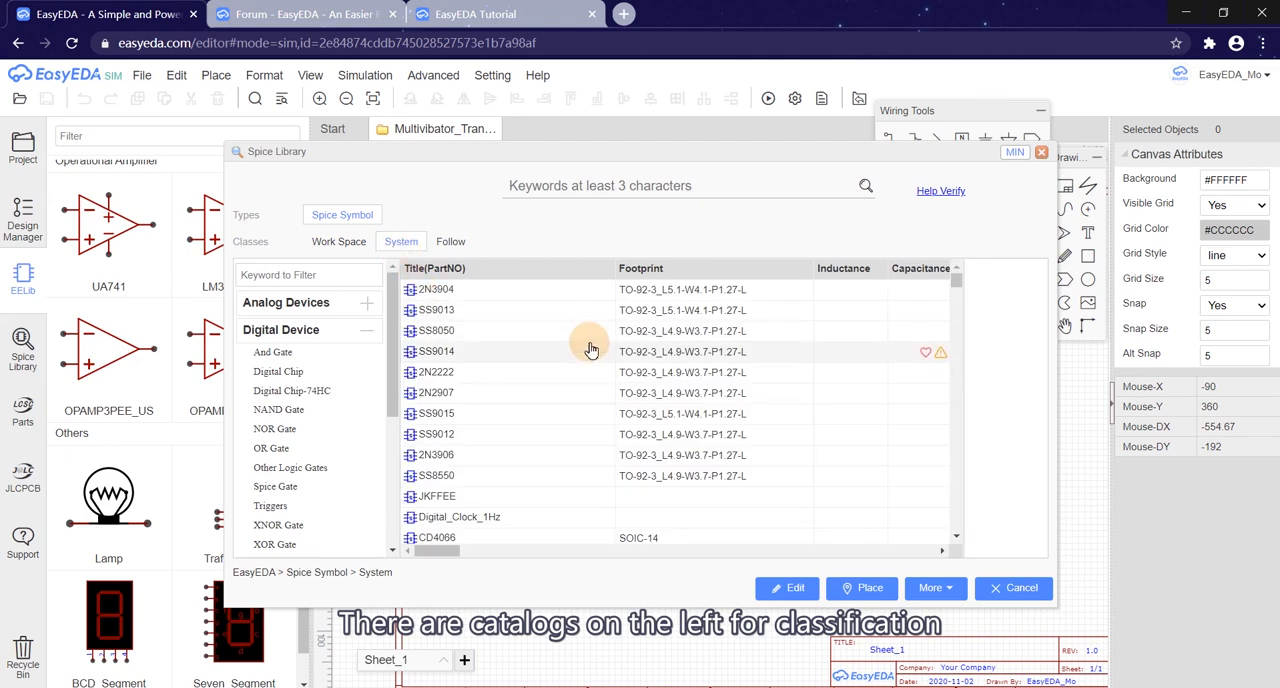
pyautogui.click(367, 329)
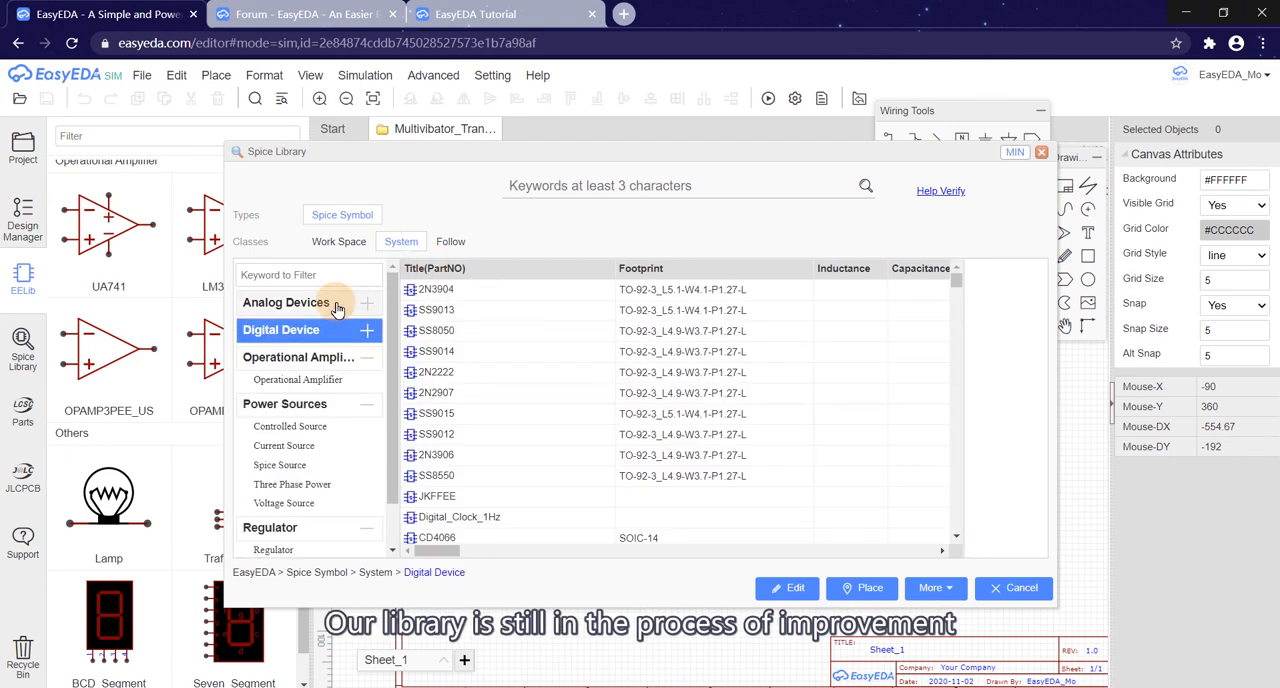
pyautogui.click(300, 381)
pyautogui.click(330, 427)
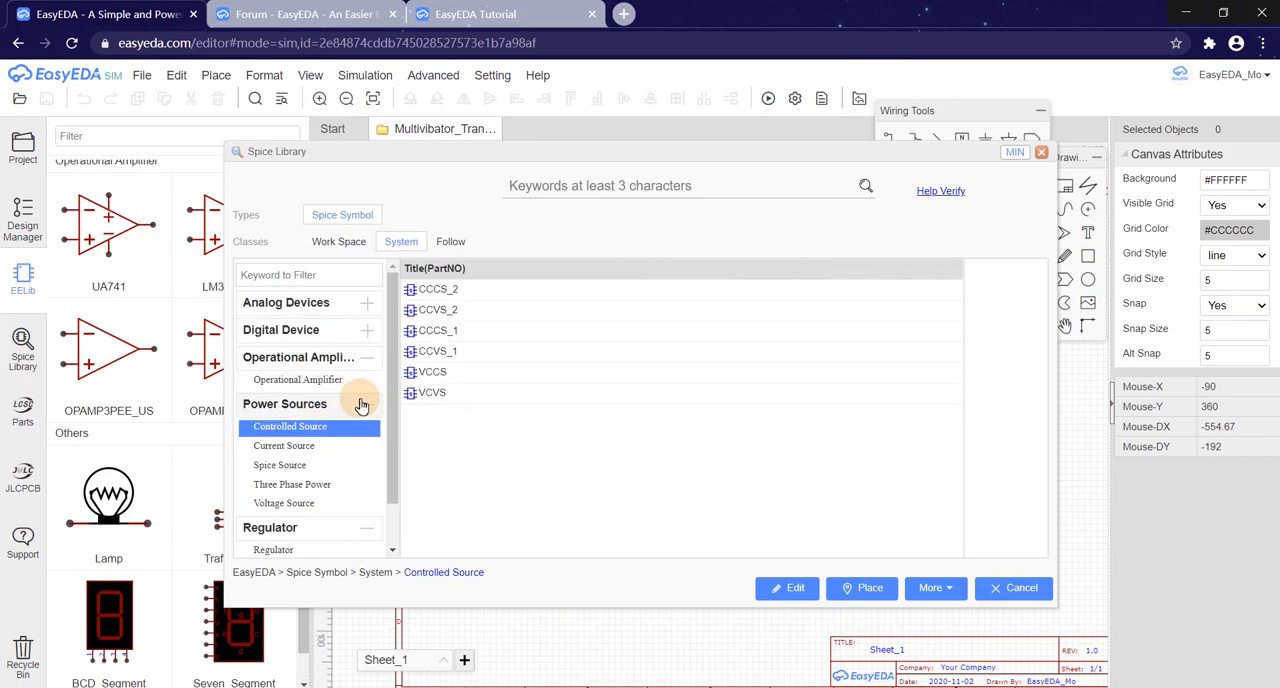
# Step: Browse the Digital Chip-74HC category in the Spice Library, preview the 74HC08, and close the library
pyautogui.click(369, 359)
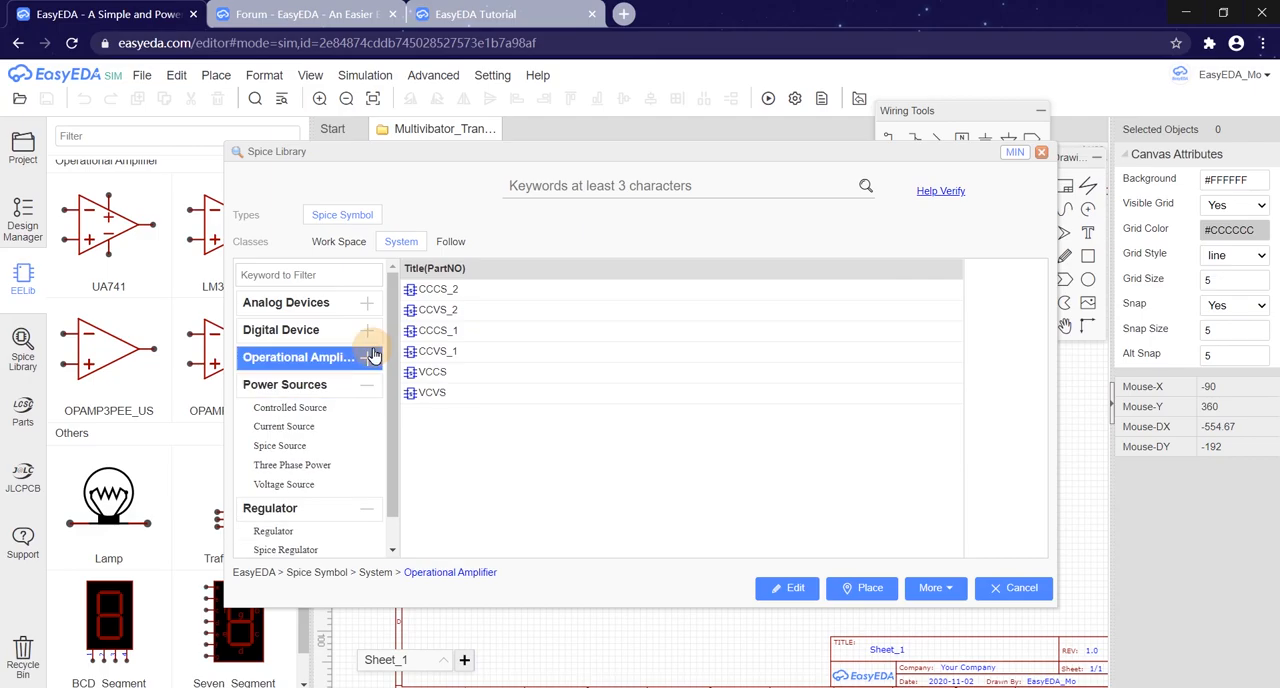
pyautogui.click(369, 337)
pyautogui.click(320, 392)
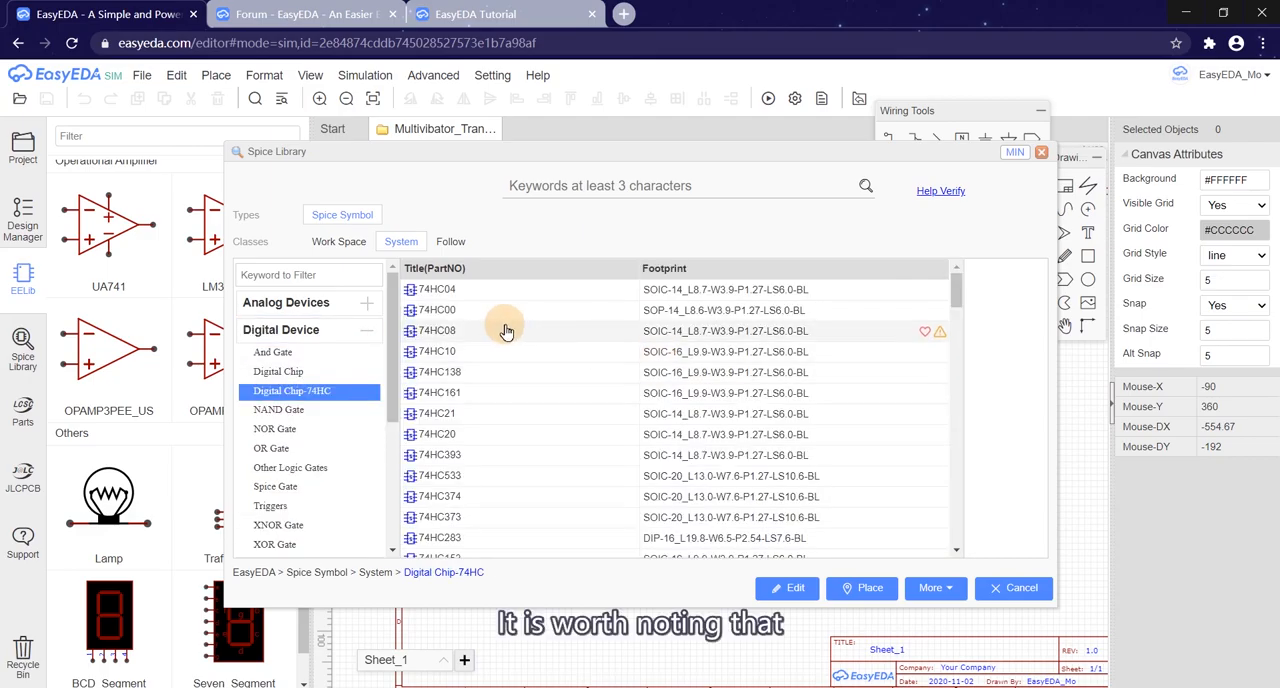
pyautogui.click(505, 331)
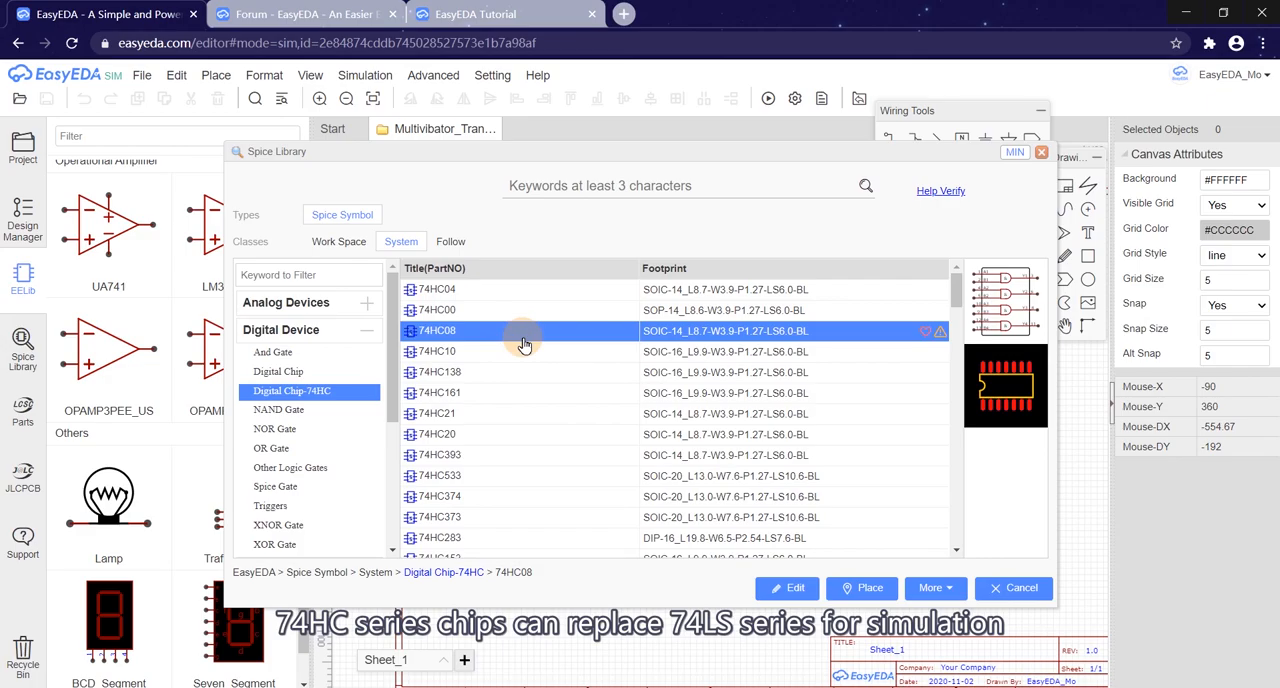
pyautogui.scroll(-2, 515, 335)
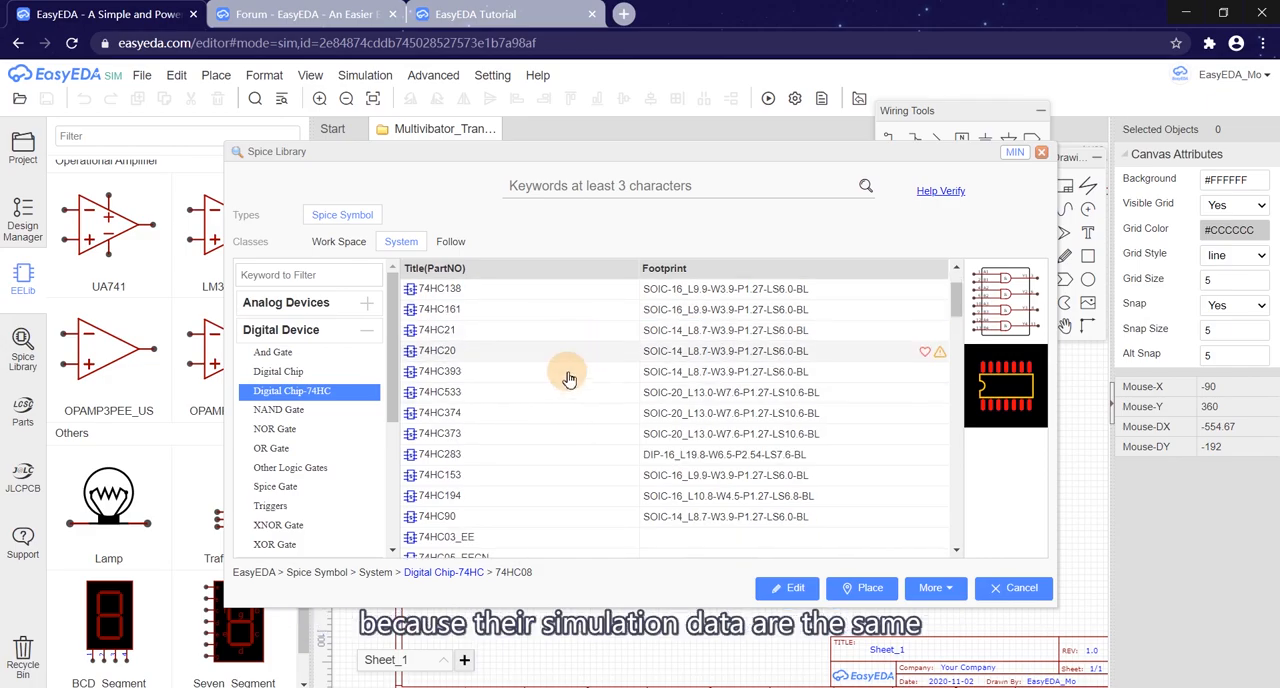
pyautogui.scroll(2, 553, 394)
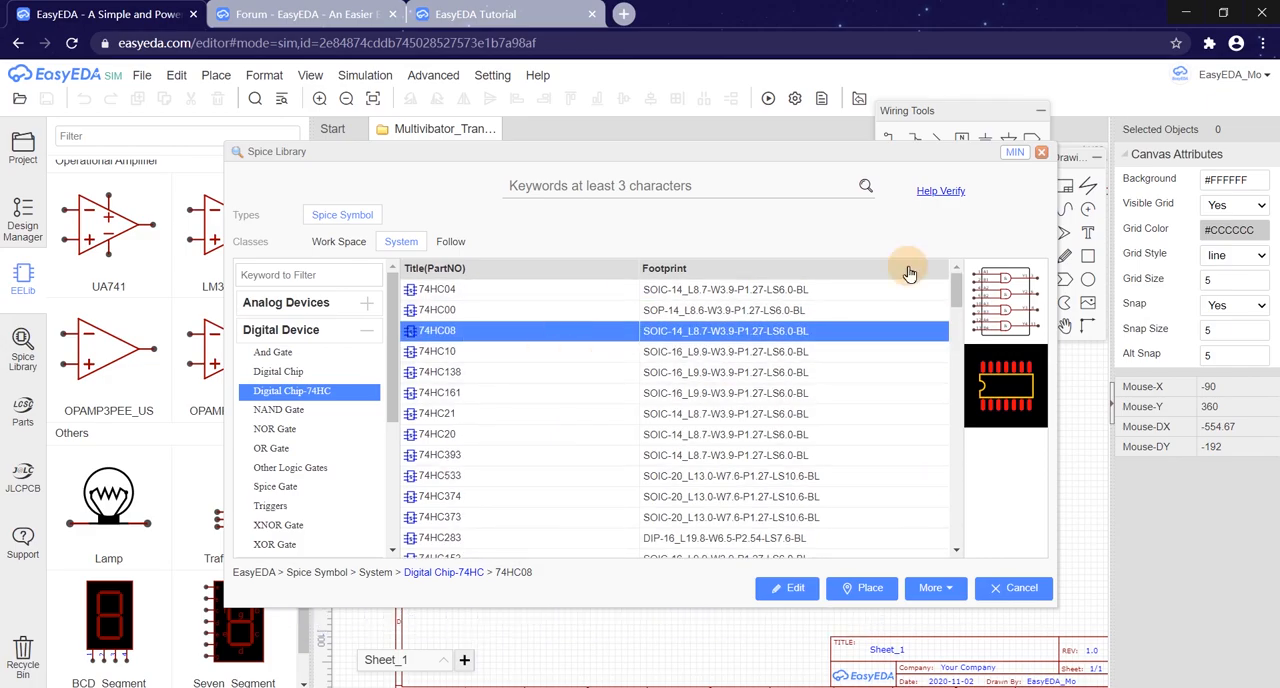
pyautogui.click(1041, 154)
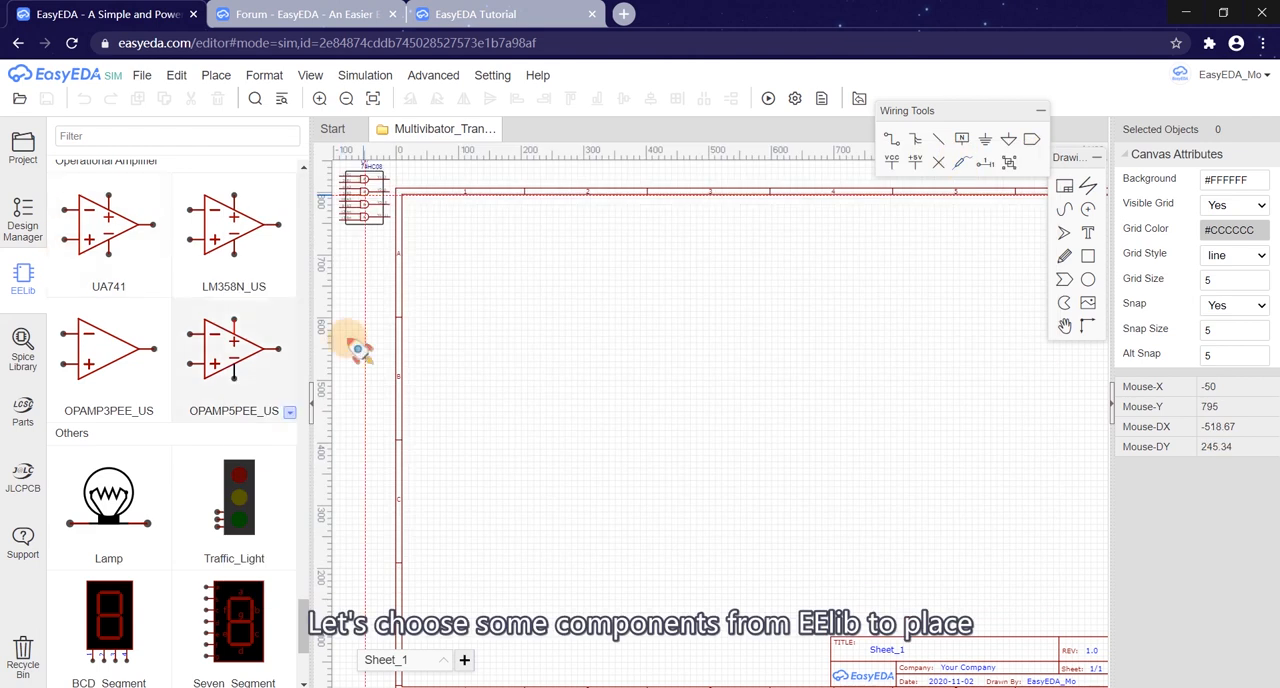
# Step: Place a single DC voltage source (Voltage_Source_VDC) from EELib inside the upper part of the sheet frame
pyautogui.scroll(15, 165, 368)
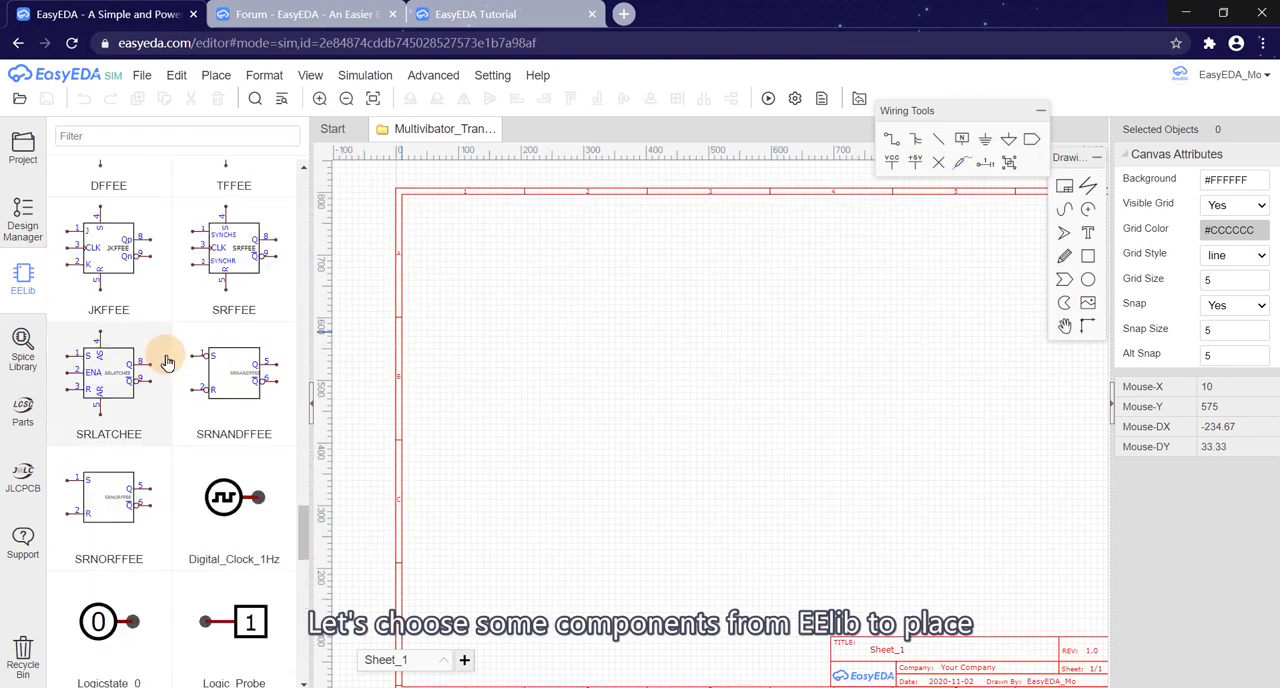
pyautogui.scroll(10, 168, 370)
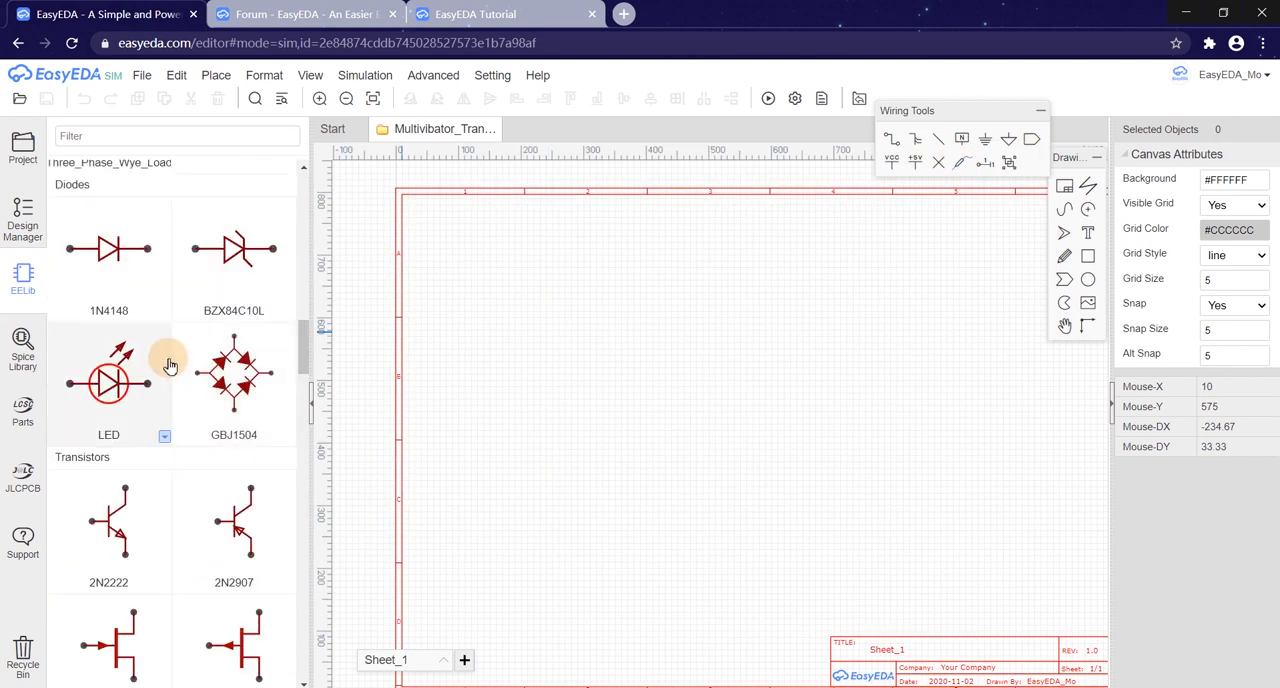
pyautogui.scroll(3, 168, 368)
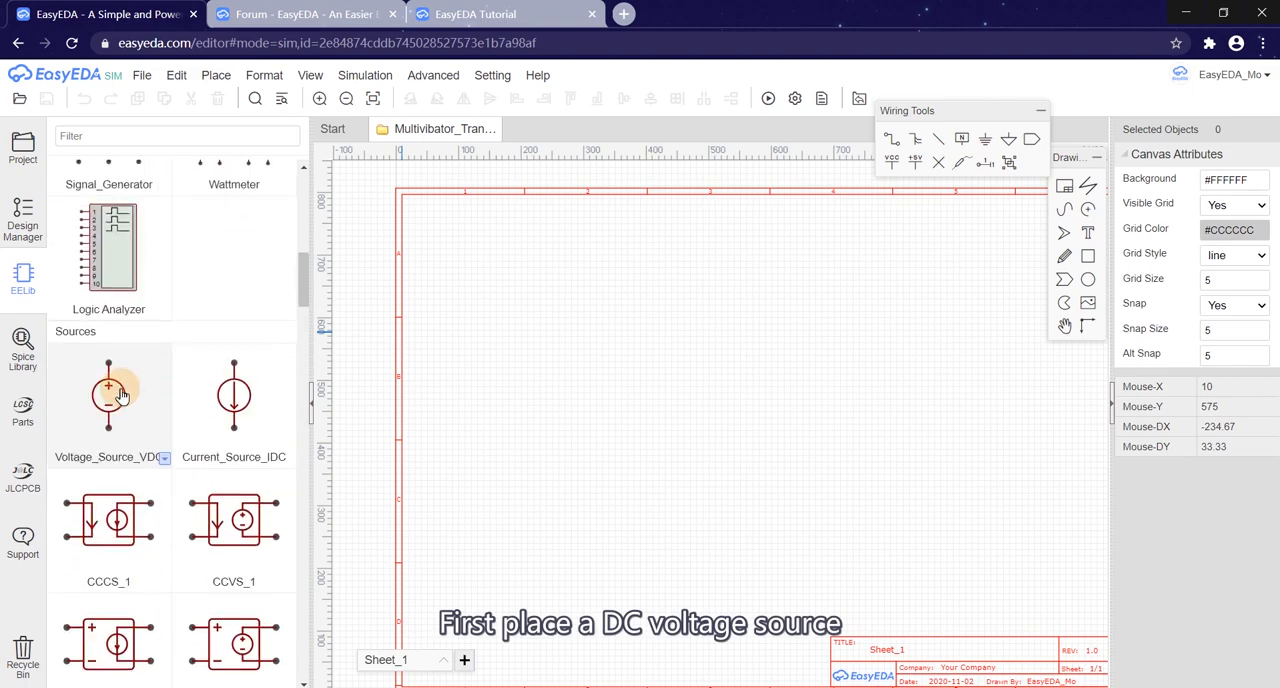
pyautogui.click(118, 395)
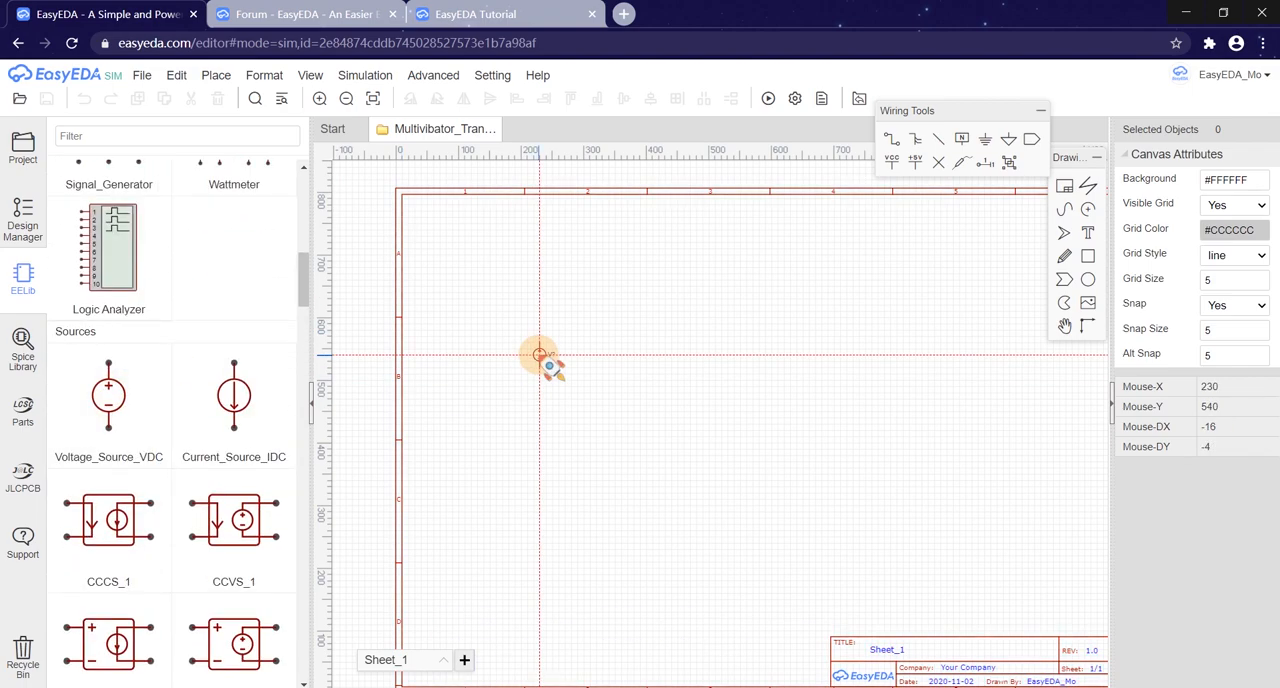
pyautogui.rightClick(575, 384)
# Step: Set the DC value of voltage source V1 to 5 V
pyautogui.click(541, 356)
pyautogui.scroll(2, 545, 360)
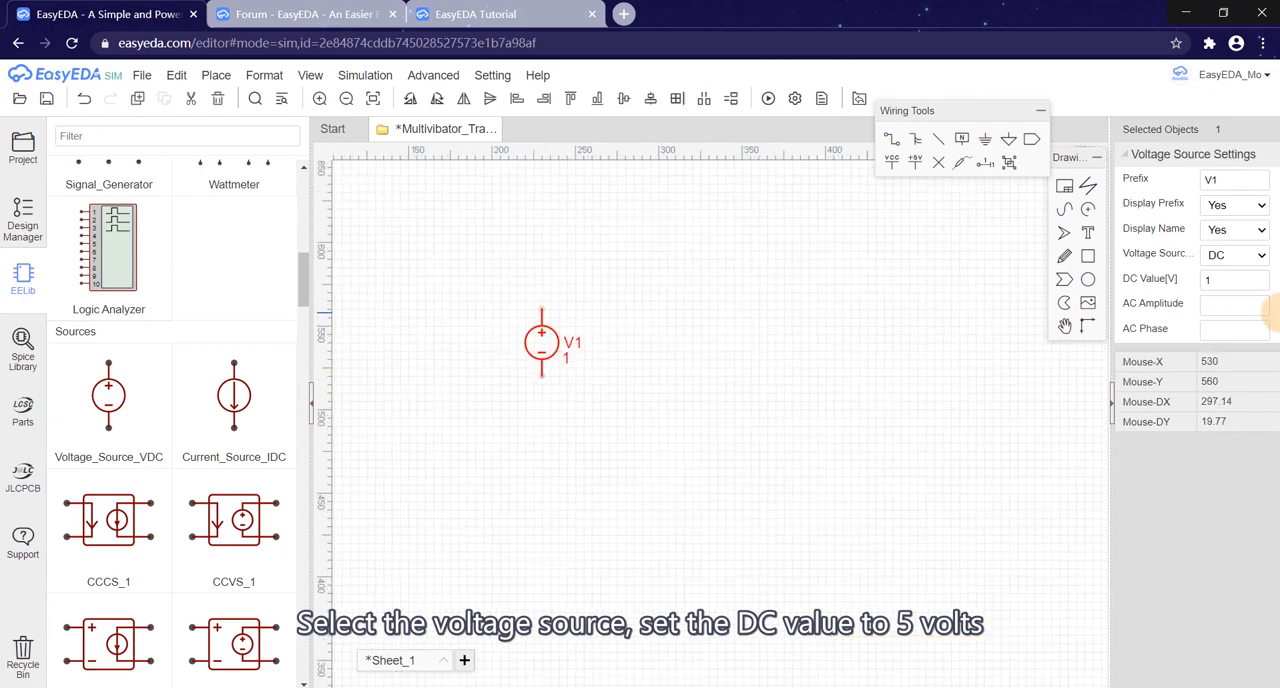
pyautogui.write('5')
pyautogui.click(893, 377)
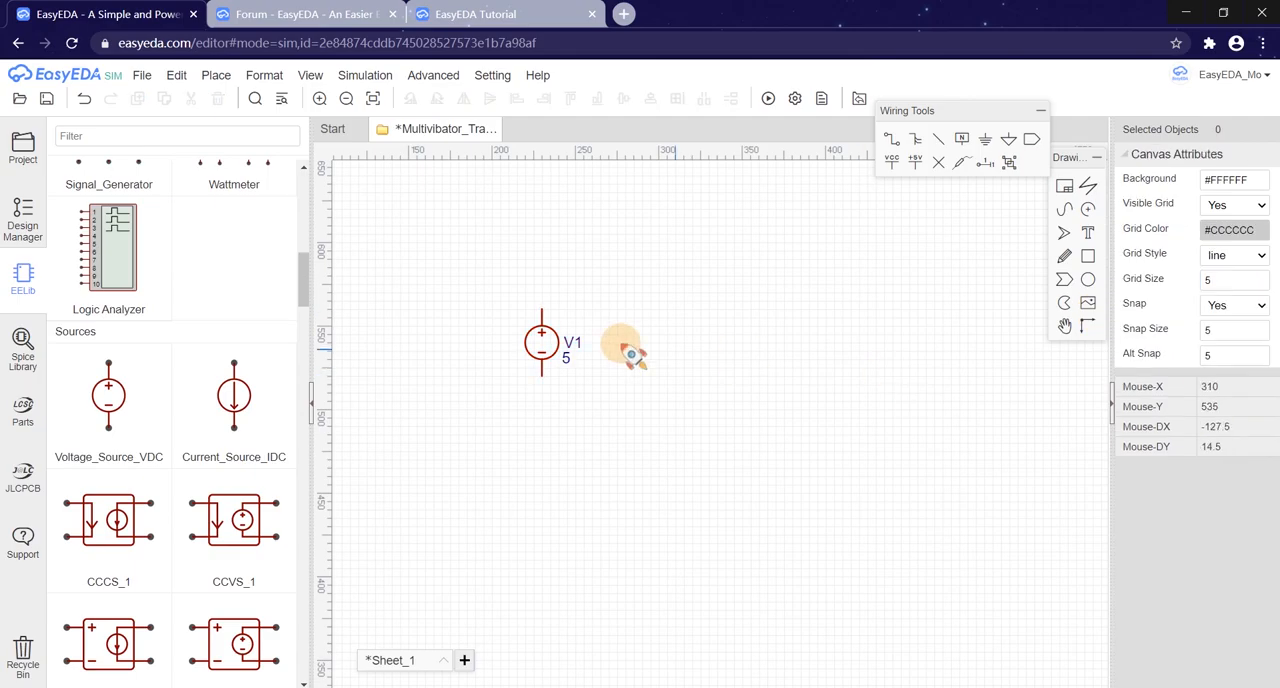
pyautogui.click(568, 364)
pyautogui.doubleClick(565, 367)
pyautogui.click(680, 343)
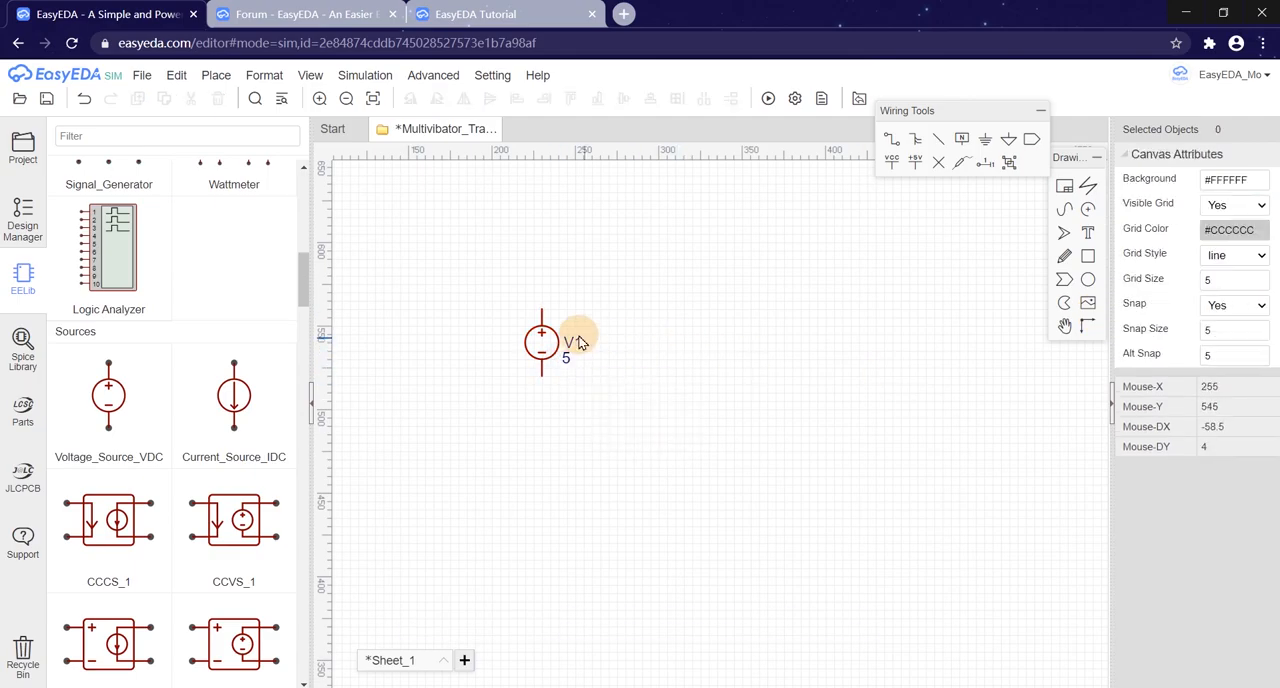
# Step: Set the EELib resistor symbol style to Resistor1_US
pyautogui.scroll(4, 560, 340)
pyautogui.scroll(3, 168, 412)
pyautogui.scroll(5, 168, 408)
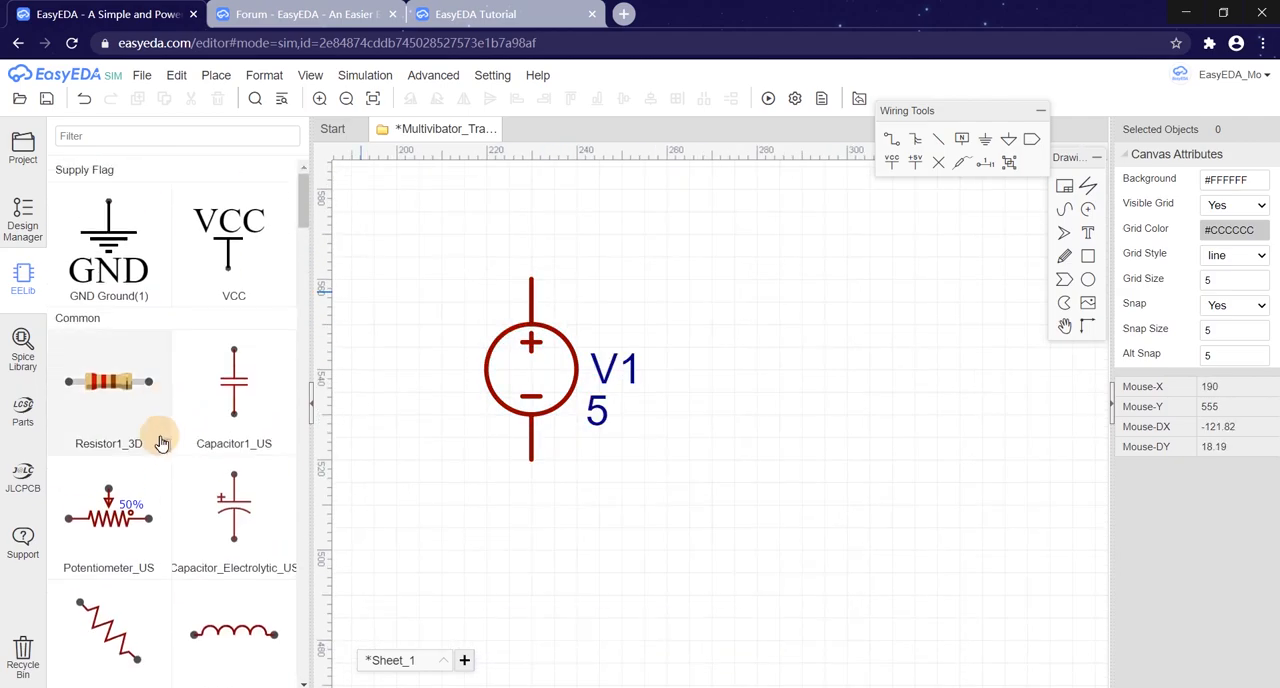
pyautogui.click(164, 448)
pyautogui.click(190, 453)
# Step: Place four vertical 1K resistors to the right of V1, arranged as two pairs one above the other
pyautogui.click(163, 405)
pyautogui.scroll(-2, 657, 371)
pyautogui.press('space')
pyautogui.click(673, 318)
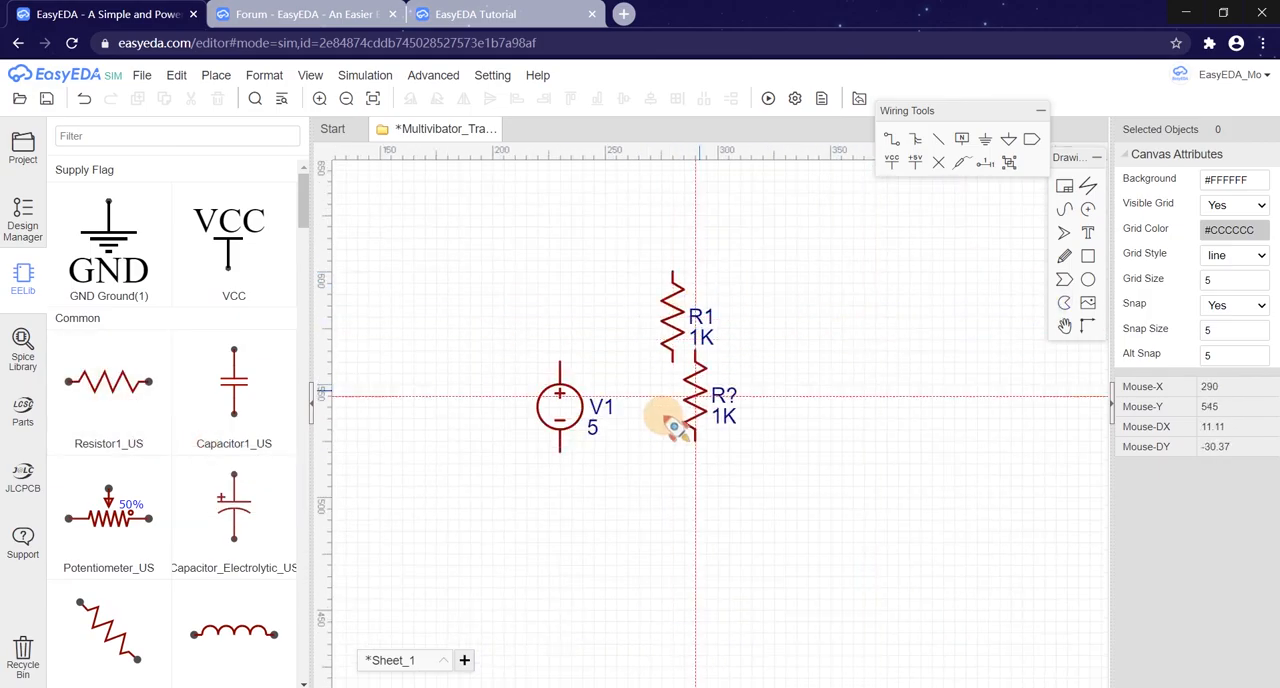
pyautogui.click(676, 468)
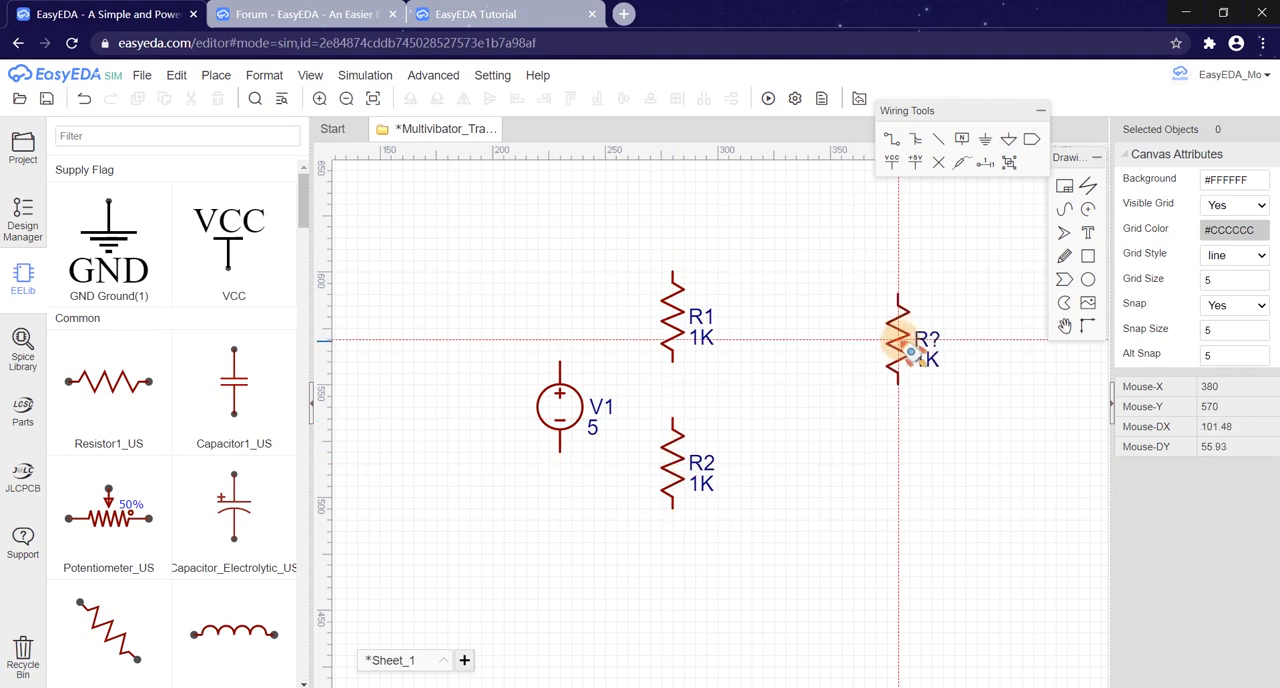
pyautogui.click(940, 405)
pyautogui.click(930, 468)
pyautogui.press('Escape')
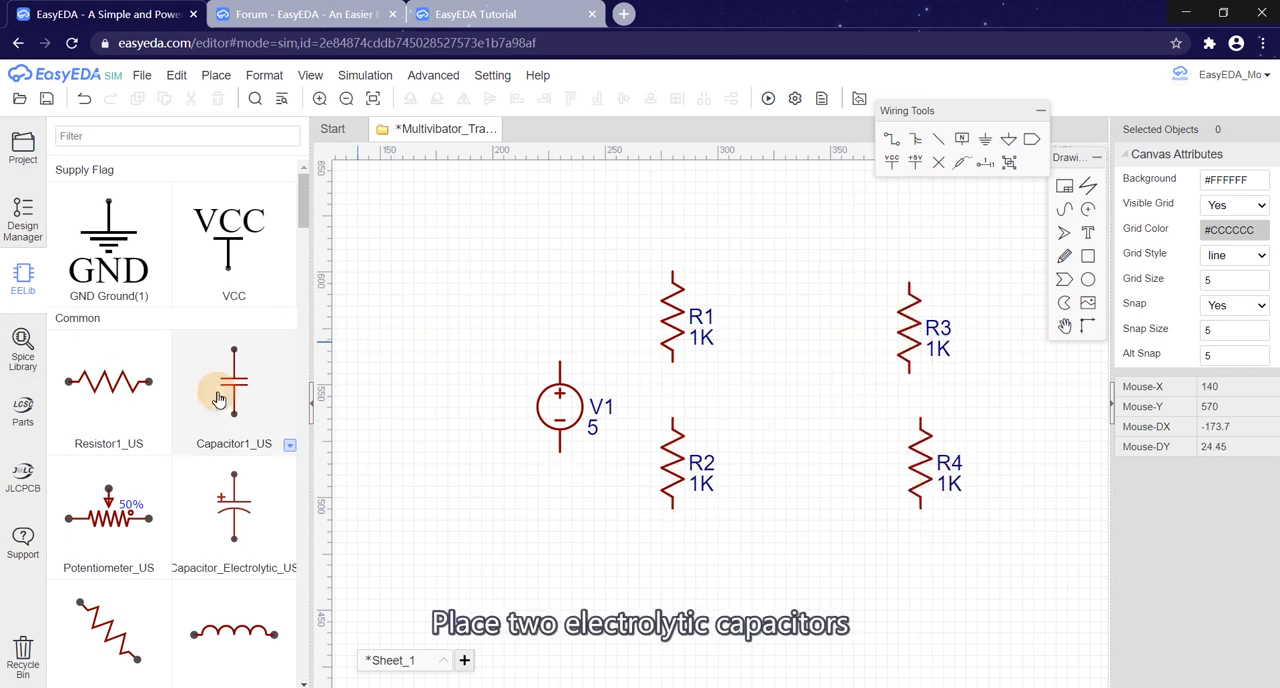
# Step: Place two horizontal electrolytic capacitors below the resistors, with their positive terminals facing outward
pyautogui.click(223, 494)
pyautogui.click(770, 600)
pyautogui.press('space')
pyautogui.press('space')
pyautogui.click(900, 605)
pyautogui.press('Escape')
# Step: Place two LEDs from EELib pointing downward, one beside each pair of resistors
pyautogui.moveTo(850, 520); pyautogui.dragTo(766, 266, button='right')
pyautogui.scroll(-1, 198, 405)
pyautogui.scroll(-10, 198, 405)
pyautogui.scroll(-4, 193, 412)
pyautogui.click(125, 513)
pyautogui.scroll(-2, 640, 370)
pyautogui.scroll(-2, 603, 338)
pyautogui.click(607, 327)
pyautogui.click(788, 348)
# Step: Set the color of LED2 to green
pyautogui.click(1248, 232)
pyautogui.click(1222, 258)
pyautogui.click(774, 412)
# Step: Move R2 next to R4, and move LED1 directly below R1
pyautogui.scroll(2, 625, 335)
pyautogui.scroll(1, 625, 335)
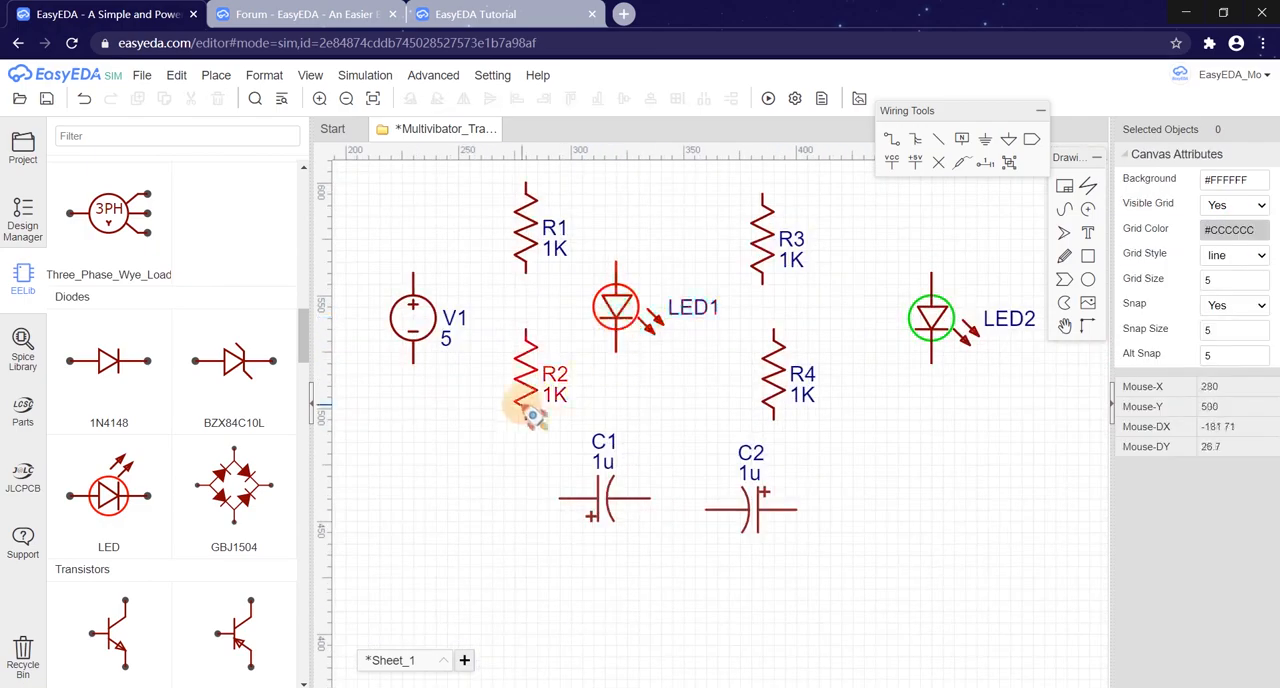
pyautogui.moveTo(560, 385); pyautogui.dragTo(709, 380)
pyautogui.scroll(1, 640, 350)
pyautogui.moveTo(617, 294); pyautogui.dragTo(501, 358)
# Step: Place two 2N2222 NPN transistors side by side below the capacitors
pyautogui.scroll(-4, 501, 358)
pyautogui.scroll(-5, 194, 466)
pyautogui.scroll(3, 180, 400)
pyautogui.click(113, 380)
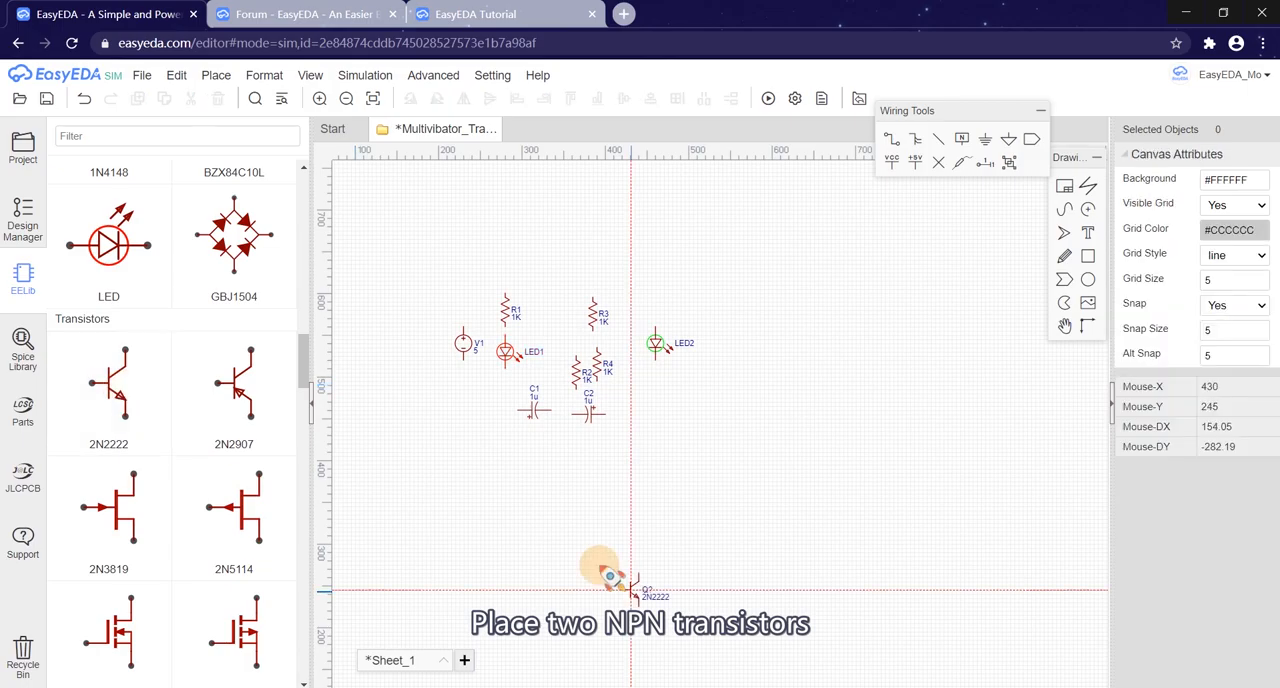
pyautogui.click(486, 490)
pyautogui.click(621, 490)
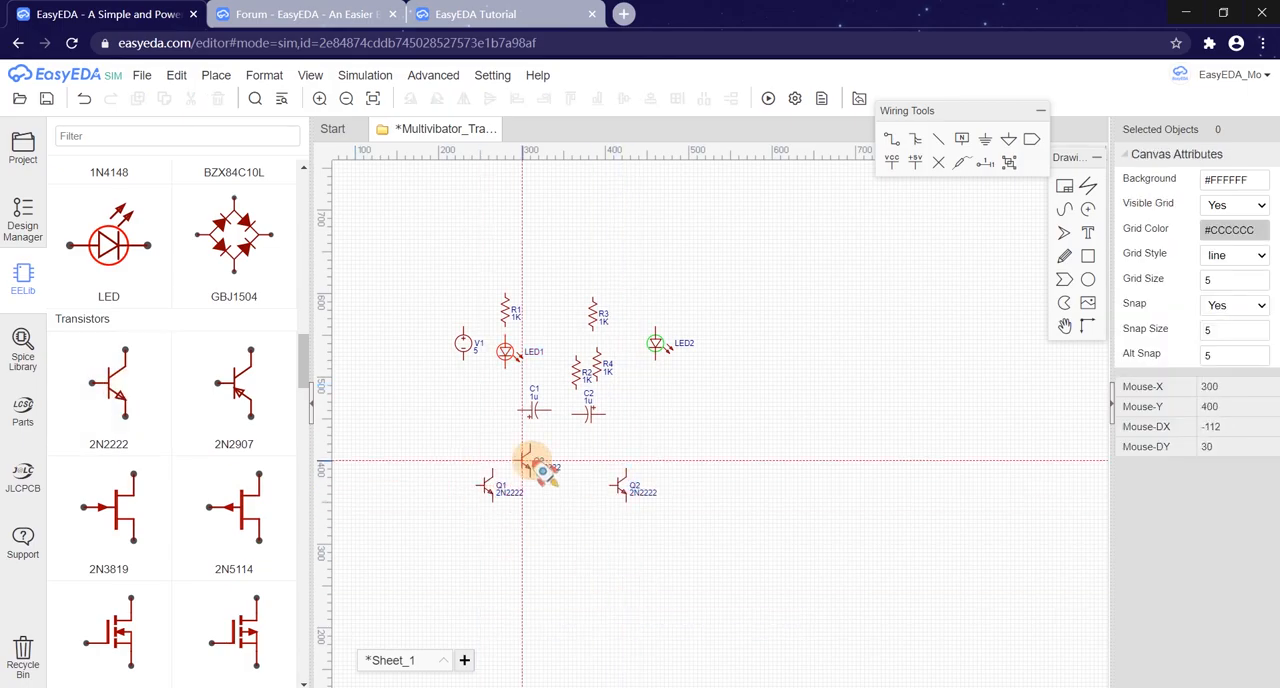
# Step: Place a +5V net flag on the positive terminal of V1
pyautogui.scroll(5, 516, 356)
pyautogui.moveTo(560, 350); pyautogui.dragTo(703, 391, button='right')
pyautogui.click(454, 426)
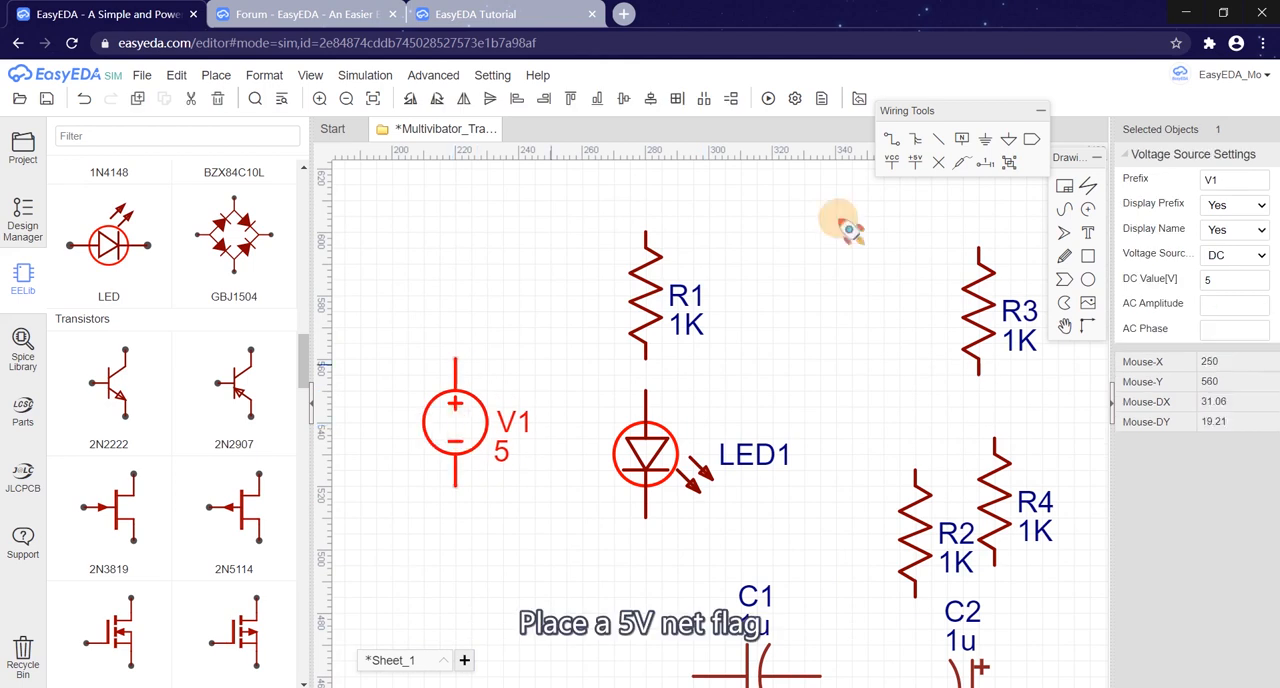
pyautogui.click(920, 168)
pyautogui.click(462, 362)
pyautogui.rightClick(507, 388)
pyautogui.doubleClick(458, 308)
pyautogui.click(548, 236)
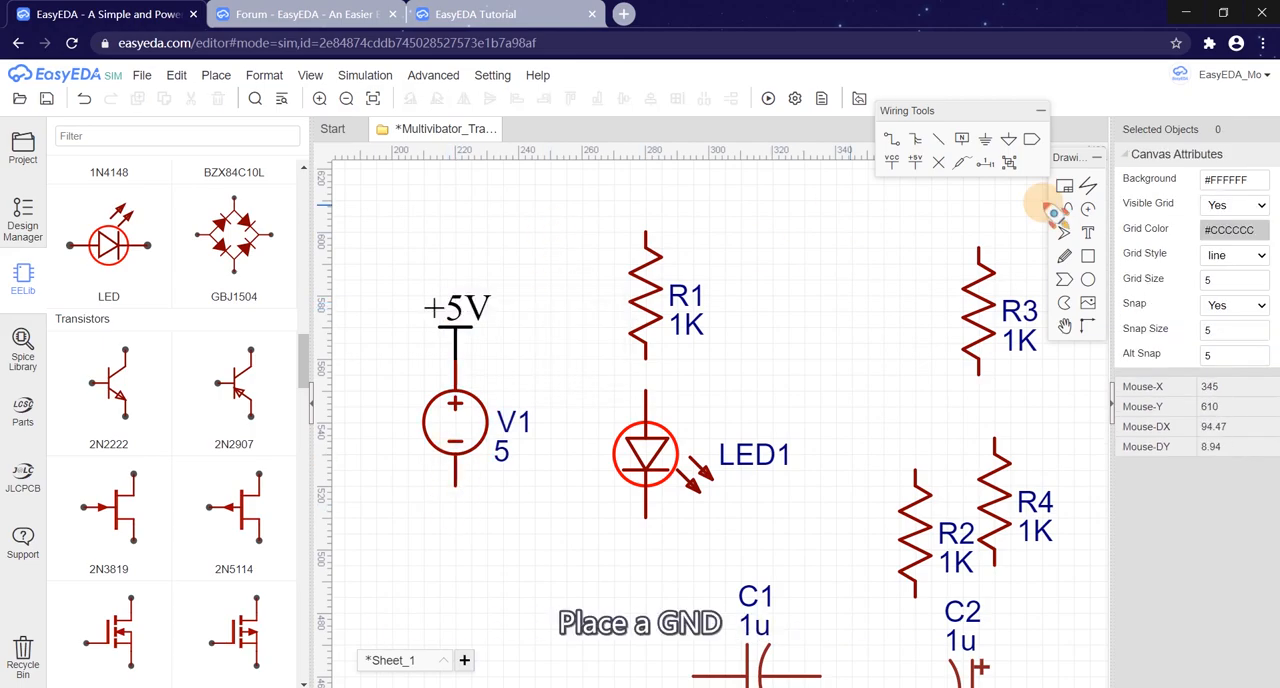
# Step: Place a GND flag on the negative terminal of V1
pyautogui.click(985, 141)
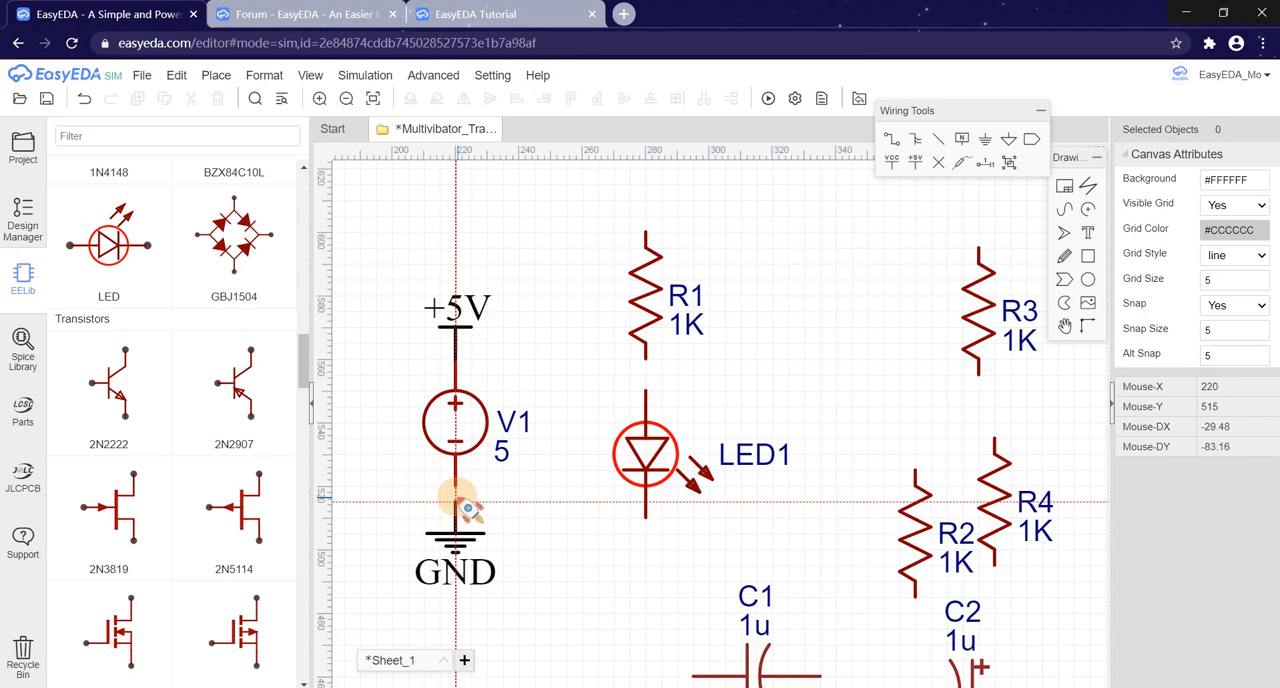
pyautogui.click(466, 499)
pyautogui.scroll(-2, 450, 388)
pyautogui.press('Escape')
# Step: Move V1 with its +5V and GND flags farther left, and position LED1 below R1 with a wire joining them
pyautogui.moveTo(400, 282); pyautogui.dragTo(537, 606)
pyautogui.moveTo(500, 462); pyautogui.dragTo(410, 462)
pyautogui.click(632, 465)
pyautogui.scroll(2, 632, 465)
pyautogui.moveTo(603, 484)
pyautogui.mouseDown()
pyautogui.moveTo(615, 432)
pyautogui.moveTo(600, 485)
pyautogui.mouseUp()
pyautogui.scroll(-3, 705, 477)
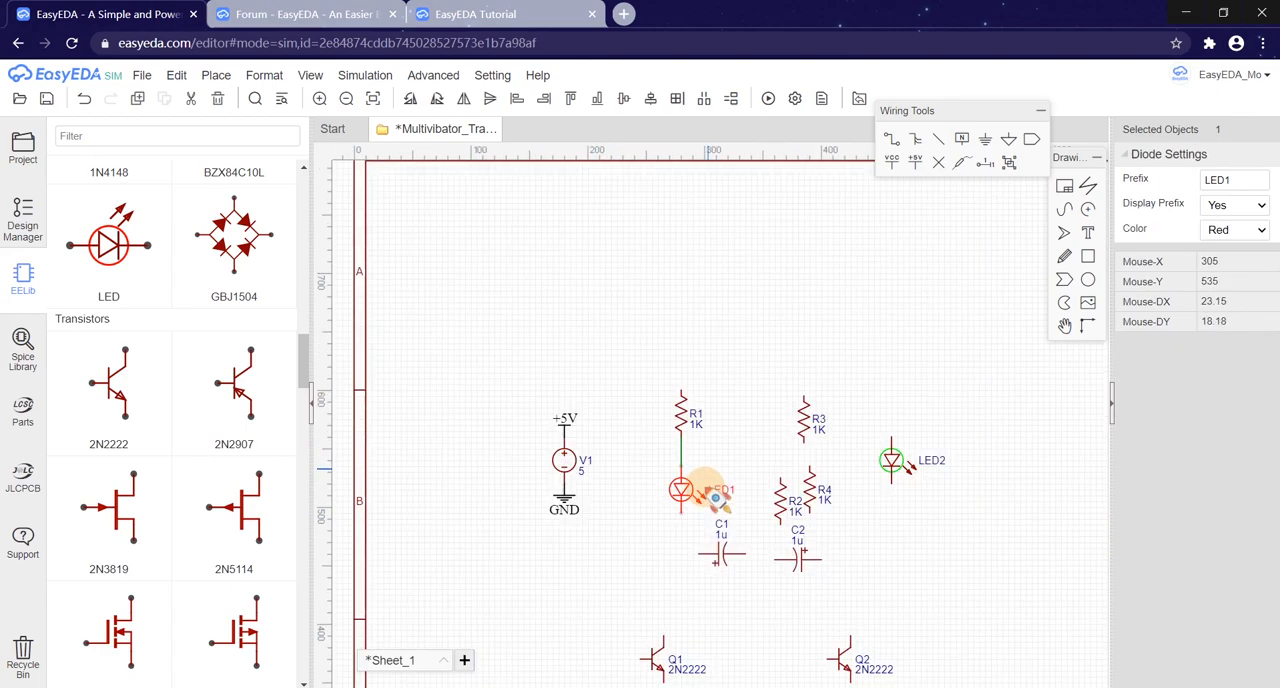
# Step: Move R2 and C1 into place beside and below LED1, with C1's name and value labels on either side of its symbol
pyautogui.moveTo(781, 507); pyautogui.dragTo(751, 467)
pyautogui.scroll(4, 731, 505)
pyautogui.moveTo(709, 600); pyautogui.dragTo(708, 578)
pyautogui.scroll(5, 692, 588)
pyautogui.moveTo(845, 399); pyautogui.dragTo(948, 460)
pyautogui.moveTo(801, 330); pyautogui.dragTo(716, 450)
# Step: Wire C1's positive terminal to LED1's cathode, and its negative terminal to the lower end of R2
pyautogui.press('w')
pyautogui.click(705, 484)
pyautogui.click(611, 334)
pyautogui.scroll(-3, 680, 407)
pyautogui.moveTo(623, 427); pyautogui.dragTo(475, 441, button='right')
pyautogui.click(674, 460)
pyautogui.click(709, 460)
pyautogui.click(705, 301)
pyautogui.rightClick(705, 299)
# Step: Wire the upper end of R2 to the upper end of R1
pyautogui.moveTo(695, 259); pyautogui.dragTo(711, 259)
pyautogui.moveTo(748, 366); pyautogui.dragTo(731, 560, button='right')
pyautogui.press('w')
pyautogui.click(688, 369)
pyautogui.click(473, 210)
pyautogui.click(482, 241)
# Step: Position R3 to the right of R2 and wire its upper end to the top wire of R1 and R2
pyautogui.scroll(5, 488, 230)
pyautogui.moveTo(421, 217); pyautogui.dragTo(464, 222)
pyautogui.moveTo(822, 510); pyautogui.dragTo(588, 363, button='right')
pyautogui.scroll(-5, 588, 363)
pyautogui.moveTo(670, 397); pyautogui.dragTo(781, 381)
pyautogui.moveTo(645, 200); pyautogui.dragTo(675, 310)
pyautogui.moveTo(678, 298); pyautogui.dragTo(656, 396, button='right')
pyautogui.press('w')
pyautogui.click(664, 355)
pyautogui.click(506, 215)
# Step: Move C2 below and to the right of R3, and wire its negative terminal to R3's lower end
pyautogui.moveTo(596, 570); pyautogui.dragTo(596, 392, button='right')
pyautogui.moveTo(605, 520)
pyautogui.mouseDown()
pyautogui.moveTo(606, 498)
pyautogui.moveTo(748, 480)
pyautogui.mouseUp()
pyautogui.press('w')
pyautogui.click(662, 317)
pyautogui.click(693, 475)
# Step: Arrange C2's name and value labels on either side of its symbol
pyautogui.moveTo(983, 526); pyautogui.dragTo(929, 584, button='right')
pyautogui.scroll(3, 702, 482)
pyautogui.moveTo(706, 492); pyautogui.dragTo(805, 570)
pyautogui.moveTo(709, 430); pyautogui.dragTo(620, 550)
pyautogui.click(591, 359)
pyautogui.click(591, 328)
# Step: Position LED2 above and to the right of C2, and wire C2's positive terminal to LED2's cathode
pyautogui.scroll(-3, 729, 390)
pyautogui.moveTo(849, 446); pyautogui.dragTo(849, 462)
pyautogui.moveTo(775, 510); pyautogui.dragTo(806, 486, button='right')
pyautogui.moveTo(796, 482); pyautogui.dragTo(876, 305)
pyautogui.moveTo(883, 430); pyautogui.dragTo(866, 495)
pyautogui.moveTo(872, 497); pyautogui.dragTo(867, 492, button='right')
pyautogui.moveTo(879, 507); pyautogui.dragTo(910, 491)
pyautogui.press('w')
pyautogui.click(846, 628)
pyautogui.click(909, 533)
pyautogui.press('Escape')
# Step: Position R4 above LED2 and wire its upper end to the resistors' common top wire
pyautogui.moveTo(857, 302)
pyautogui.mouseDown()
pyautogui.moveTo(888, 349)
pyautogui.moveTo(905, 350)
pyautogui.moveTo(905, 310)
pyautogui.mouseUp()
pyautogui.moveTo(903, 300); pyautogui.dragTo(879, 400, button='right')
pyautogui.press('w')
pyautogui.click(885, 330)
pyautogui.click(663, 284)
# Step: Move Q2 below LED2 and wire its collector to the node joining C2 and LED2
pyautogui.scroll(-3, 757, 377)
pyautogui.moveTo(706, 571); pyautogui.dragTo(718, 419, button='right')
pyautogui.moveTo(761, 483); pyautogui.dragTo(825, 406)
pyautogui.press('w')
pyautogui.click(840, 328)
pyautogui.click(840, 378)
# Step: Wire the emitter of Q2 to the emitter of Q1
pyautogui.click(840, 445)
pyautogui.click(840, 472)
pyautogui.click(531, 470)
pyautogui.press('Escape')
# Step: Flip Q1 horizontally so its base faces Q2, and align it below LED1
pyautogui.scroll(3, 411, 496)
pyautogui.moveTo(626, 494); pyautogui.dragTo(695, 339)
pyautogui.scroll(-5, 629, 410)
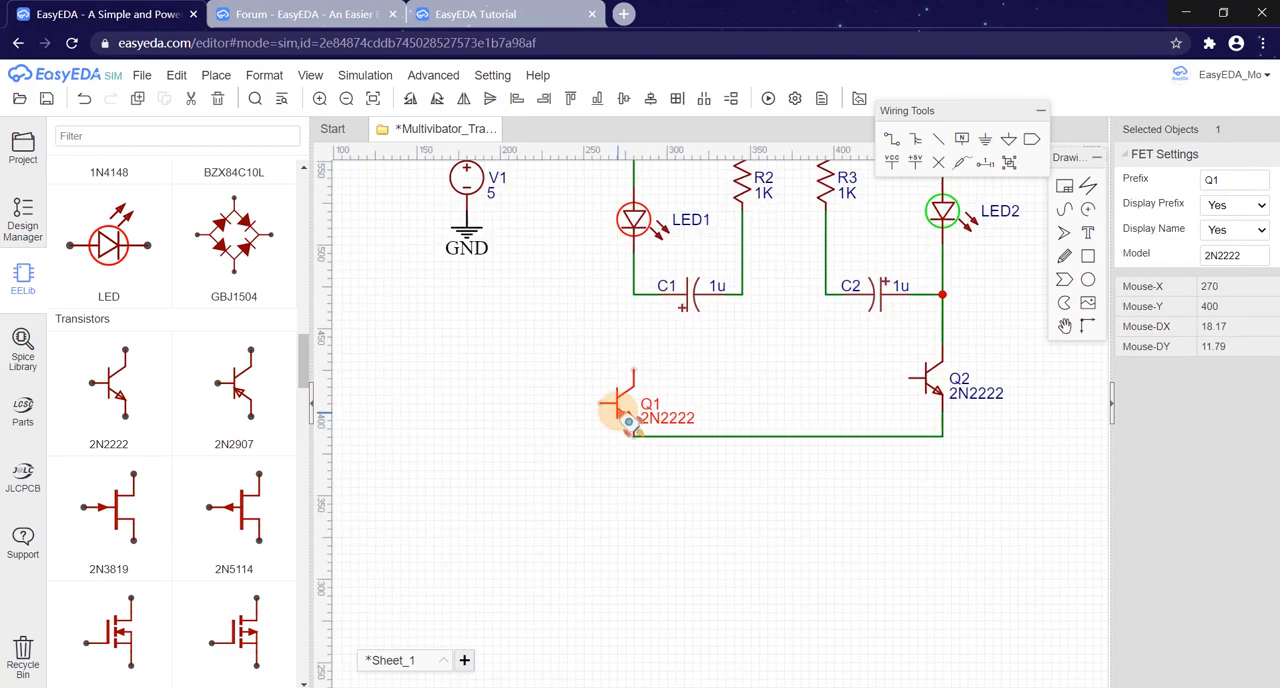
pyautogui.scroll(3, 650, 402)
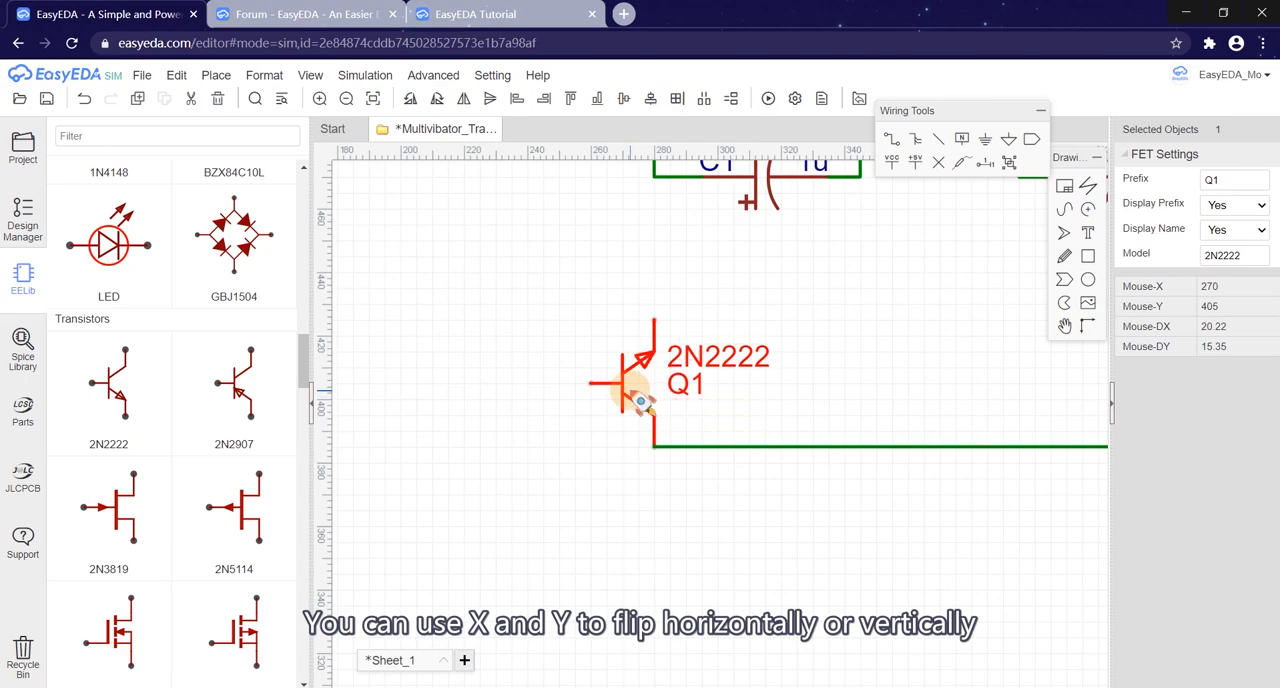
pyautogui.press('x')
pyautogui.moveTo(628, 408); pyautogui.dragTo(690, 382)
pyautogui.moveTo(848, 384); pyautogui.dragTo(744, 509, button='right')
# Step: Wire Q1's collector to the node joining LED1 and C1
pyautogui.click(550, 444)
pyautogui.click(558, 302)
pyautogui.moveTo(583, 497); pyautogui.dragTo(582, 451)
pyautogui.moveTo(585, 525); pyautogui.dragTo(587, 557)
pyautogui.scroll(-2, 594, 558)
pyautogui.scroll(2, 566, 578)
pyautogui.press('w')
pyautogui.click(563, 528)
pyautogui.click(563, 482)
# Step: Wire Q2's base to the node joining C1 and R2, using a diagonal segment
pyautogui.scroll(-2, 612, 529)
pyautogui.moveTo(591, 520); pyautogui.dragTo(417, 517, button='right')
pyautogui.click(831, 525)
pyautogui.click(831, 502)
pyautogui.click(788, 458)
pyautogui.click(561, 458)
pyautogui.click(561, 336)
pyautogui.scroll(2, 563, 460)
# Step: Wire Q1's base to the node joining C2 and R3, crossing the other base wire diagonally
pyautogui.click(567, 463)
pyautogui.moveTo(565, 481); pyautogui.dragTo(734, 466)
pyautogui.press('w')
pyautogui.click(350, 467)
pyautogui.click(578, 469)
pyautogui.click(780, 243)
pyautogui.press('Escape')
# Step: Place Q1's name and model labels on the side of the transistor facing away from Q2
pyautogui.moveTo(580, 243); pyautogui.dragTo(641, 384)
pyautogui.scroll(1, 575, 464)
pyautogui.moveTo(592, 467); pyautogui.dragTo(565, 475)
pyautogui.scroll(-2, 592, 480)
pyautogui.click(630, 515)
# Step: Add copies of V1's +5V and GND symbols to the resistors' common top wire and the common emitter wire
pyautogui.scroll(-3, 640, 524)
pyautogui.click(375, 318)
pyautogui.moveTo(377, 323); pyautogui.dragTo(786, 209)
pyautogui.moveTo(820, 325); pyautogui.dragTo(804, 255, button='right')
pyautogui.moveTo(368, 383); pyautogui.dragTo(785, 628)
pyautogui.scroll(-3, 785, 628)
pyautogui.scroll(3, 593, 479)
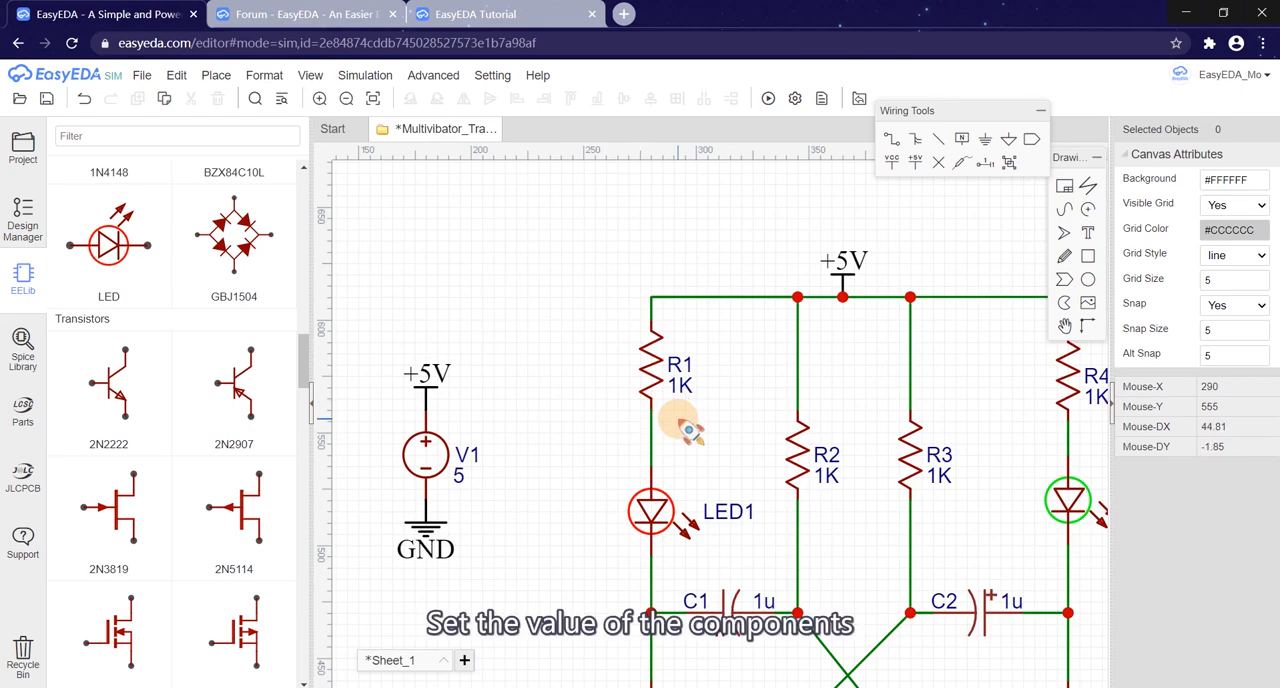
# Step: Set the values of resistors R1 and R4 to 200
pyautogui.scroll(1, 688, 429)
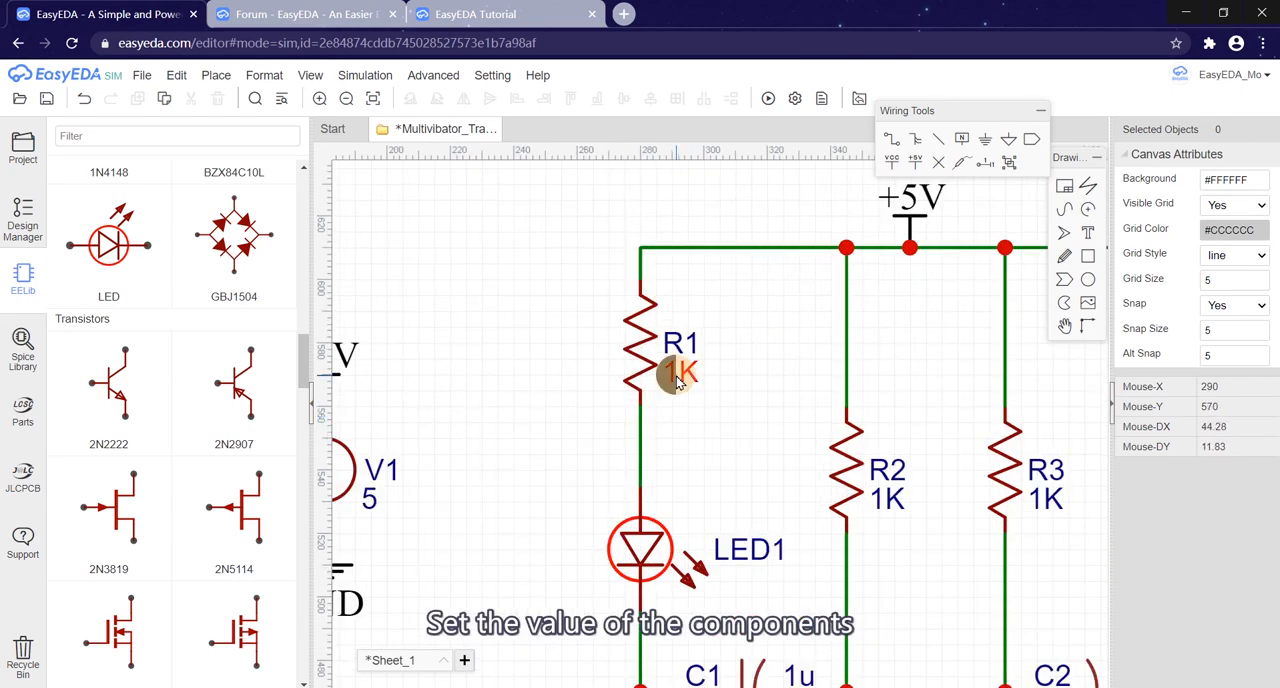
pyautogui.doubleClick(678, 380)
pyautogui.write('200')
pyautogui.click(520, 405)
pyautogui.scroll(-1, 520, 405)
pyautogui.doubleClick(1050, 392)
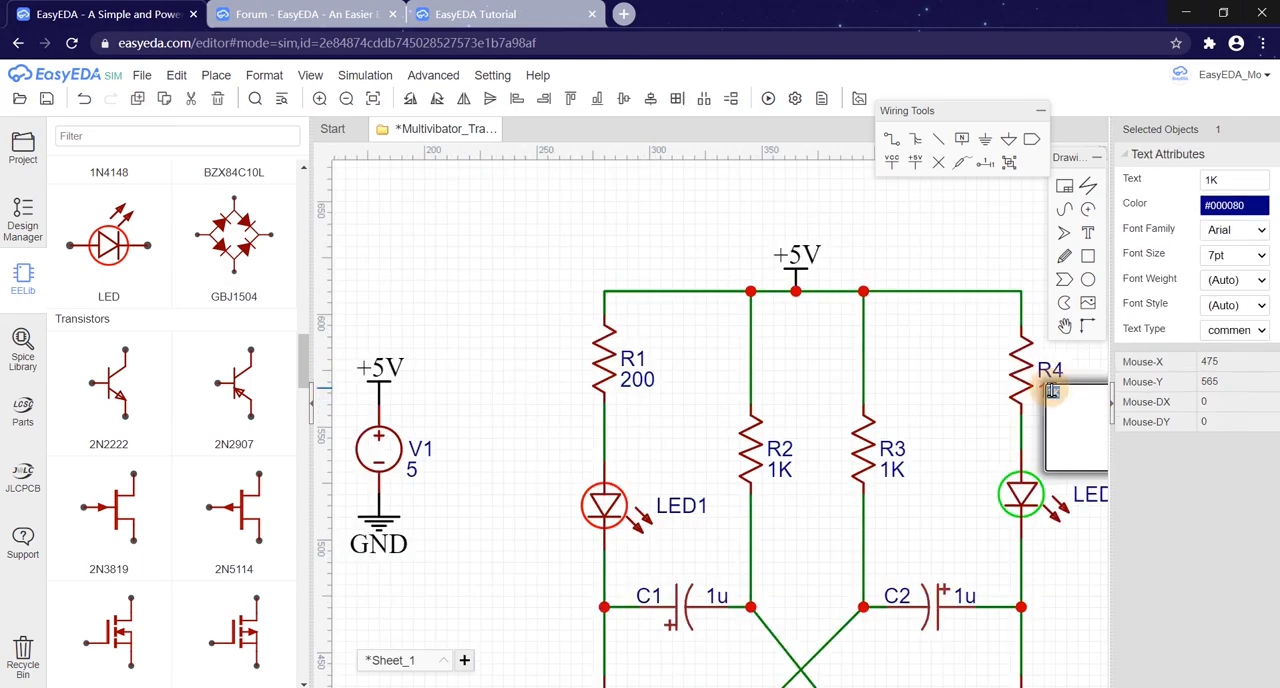
pyautogui.click(957, 428)
# Step: Set the values of resistors R2 and R3 to 10K
pyautogui.scroll(1, 957, 428)
pyautogui.doubleClick(766, 423)
pyautogui.write('10K')
pyautogui.click(922, 425)
pyautogui.doubleClick(922, 428)
pyautogui.write('10K')
pyautogui.click(762, 536)
# Step: Set the values of capacitors C1 and C2 to 100u
pyautogui.moveTo(771, 563); pyautogui.dragTo(777, 393, button='right')
pyautogui.doubleClick(689, 430)
pyautogui.click(683, 355)
pyautogui.doubleClick(1030, 427)
pyautogui.write('100u')
pyautogui.click(1008, 350)
pyautogui.click(697, 443)
# Step: Set the sheet frame's width to 700 and reduce its height to fit the circuit more closely
pyautogui.scroll(-3, 955, 500)
pyautogui.moveTo(857, 537); pyautogui.dragTo(862, 455, button='right')
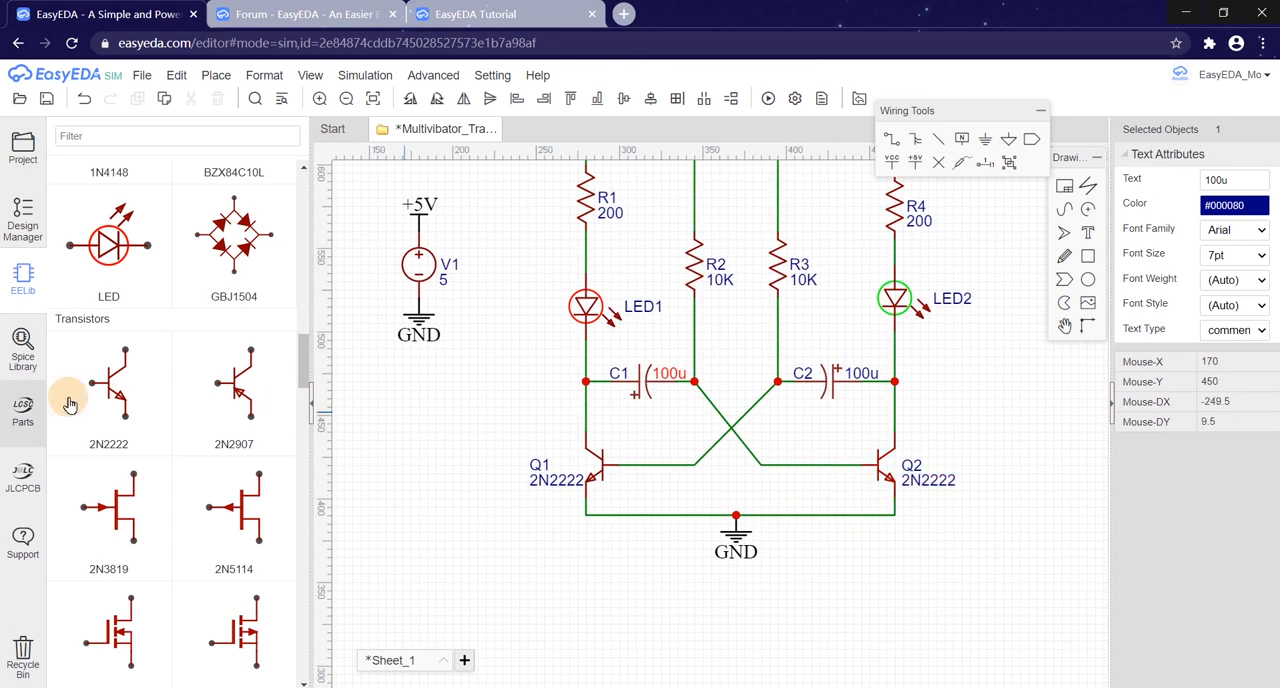
pyautogui.scroll(-3, 965, 440)
pyautogui.scroll(-3, 808, 405)
pyautogui.moveTo(810, 365); pyautogui.dragTo(1020, 515)
pyautogui.moveTo(957, 425); pyautogui.dragTo(918, 378)
pyautogui.click(1022, 464)
pyautogui.moveTo(985, 491); pyautogui.dragTo(686, 430, button='right')
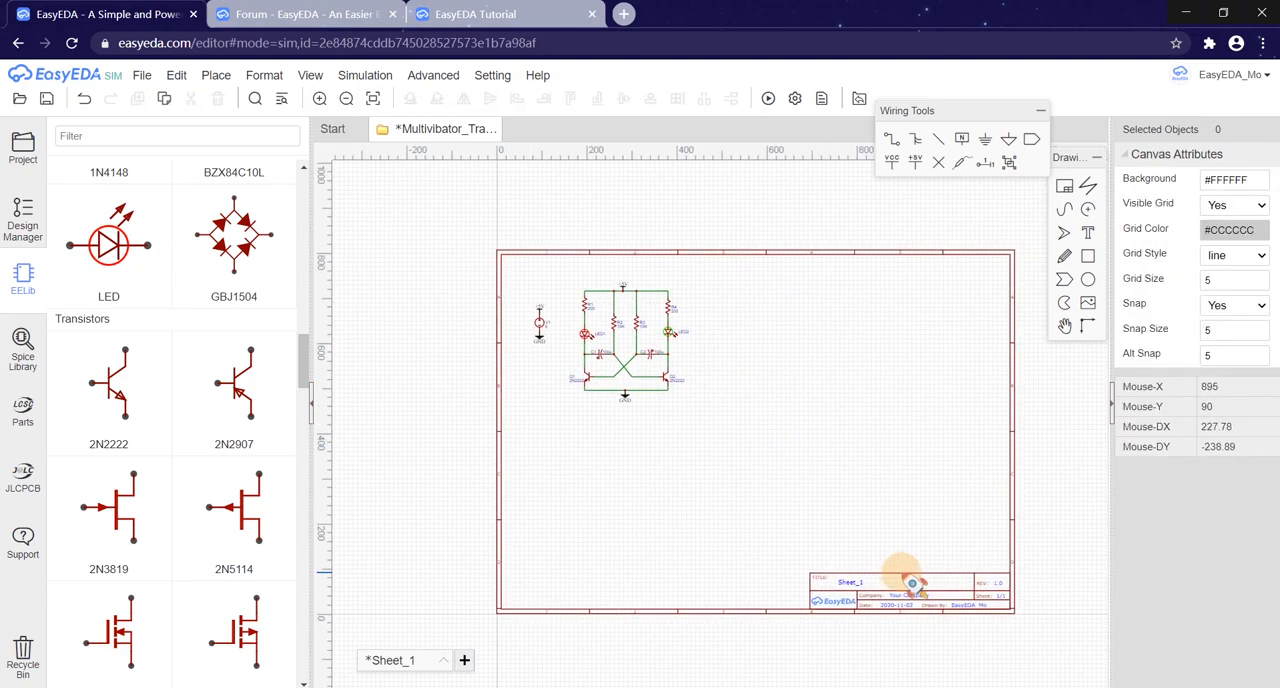
pyautogui.click(913, 581)
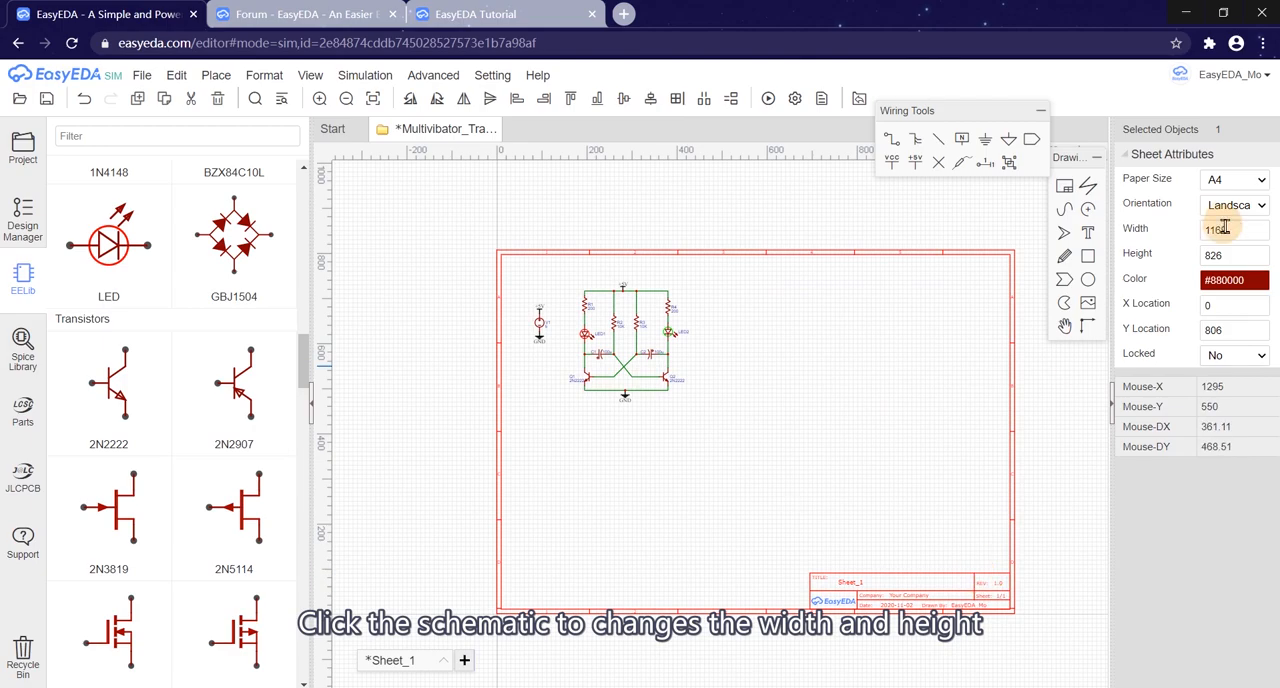
pyautogui.click(1232, 237)
pyautogui.write('700')
pyautogui.doubleClick(1231, 255)
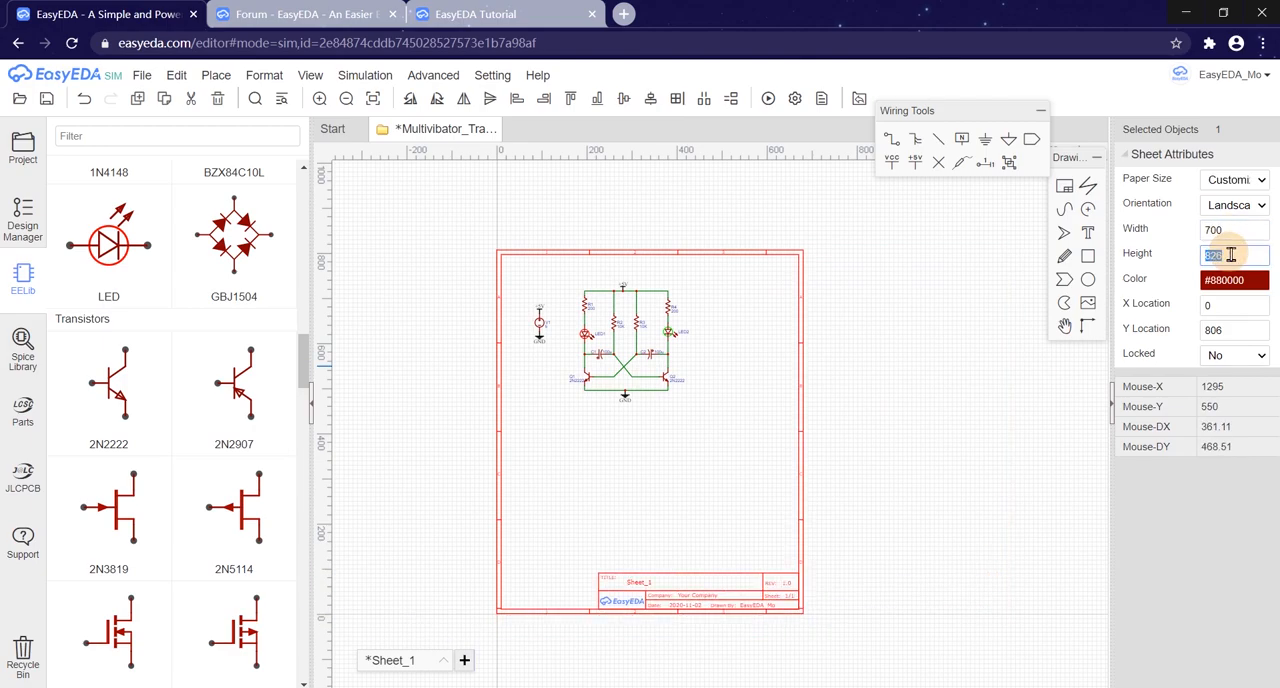
pyautogui.click(894, 400)
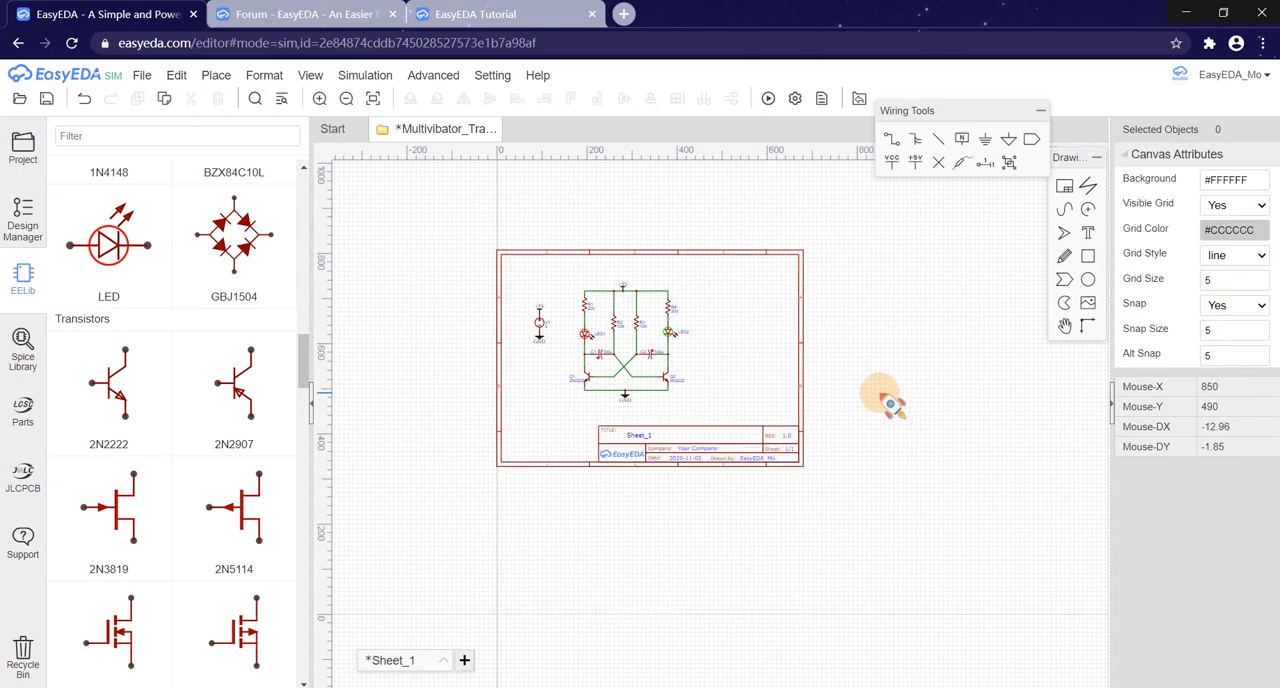
# Step: Move the entire schematic with its sheet frame down to the canvas origin and save the document
pyautogui.hotkey('ctrl', 'a')
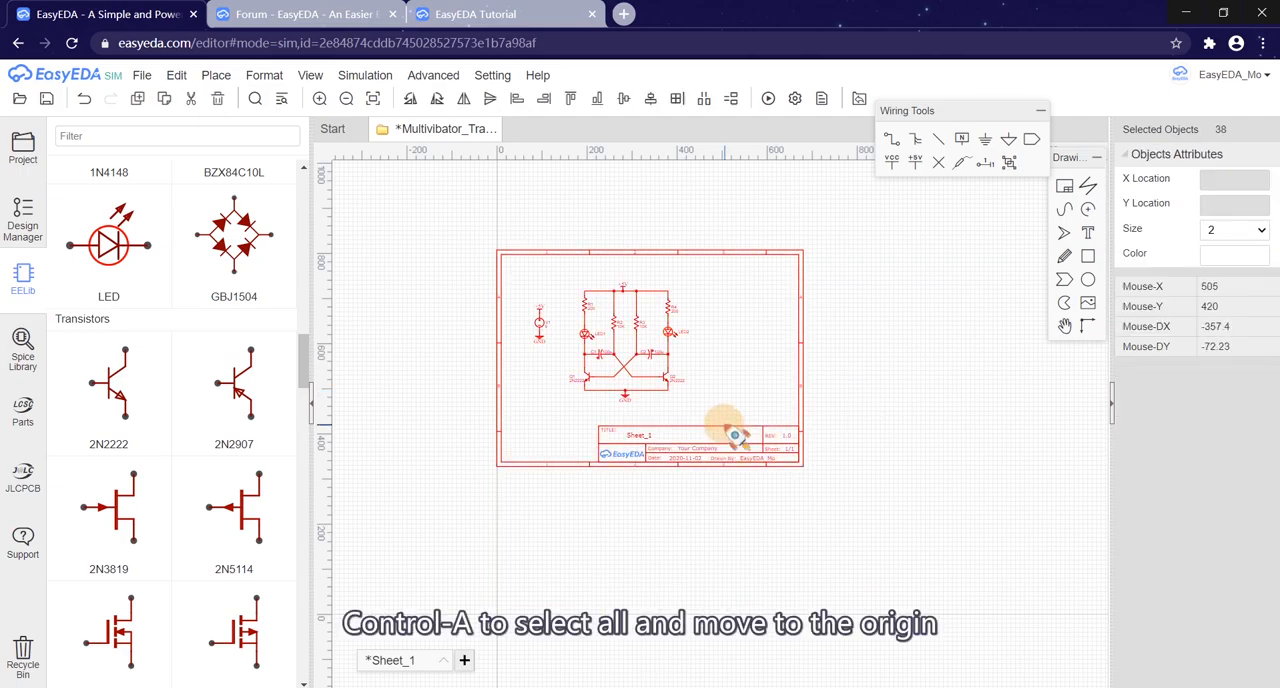
pyautogui.moveTo(725, 430); pyautogui.dragTo(725, 573)
pyautogui.scroll(5, 553, 610)
pyautogui.click(554, 532)
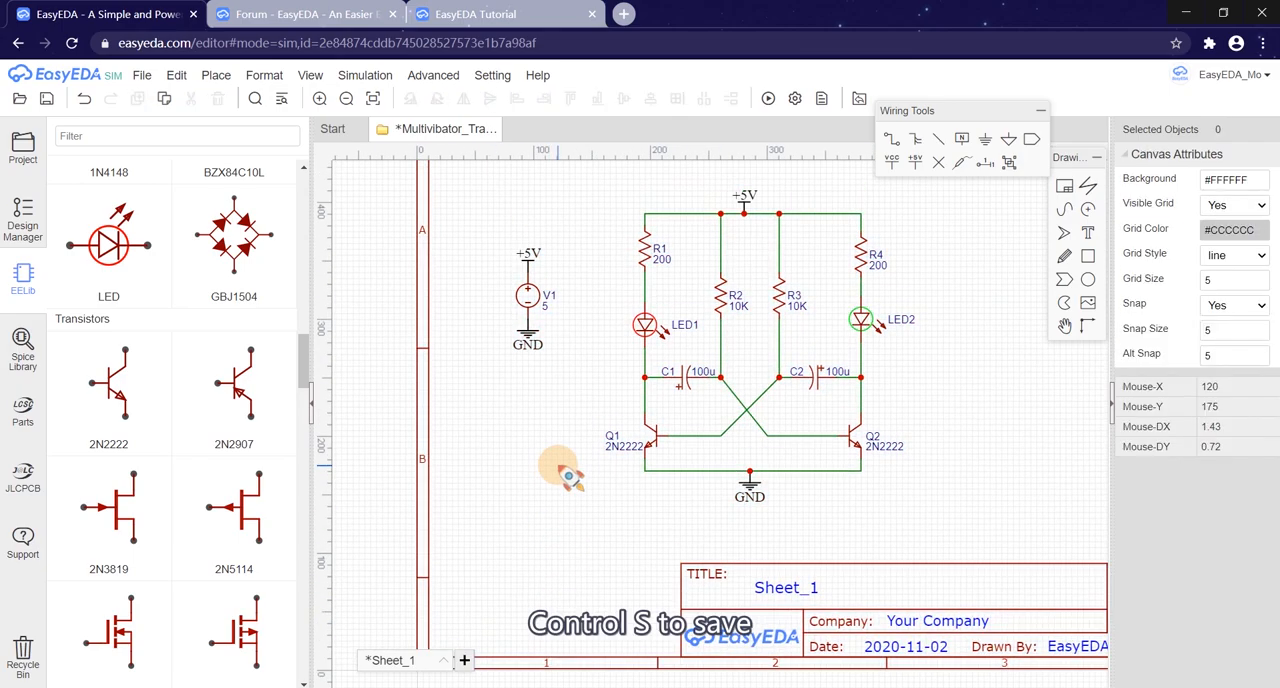
pyautogui.hotkey('ctrl', 's')
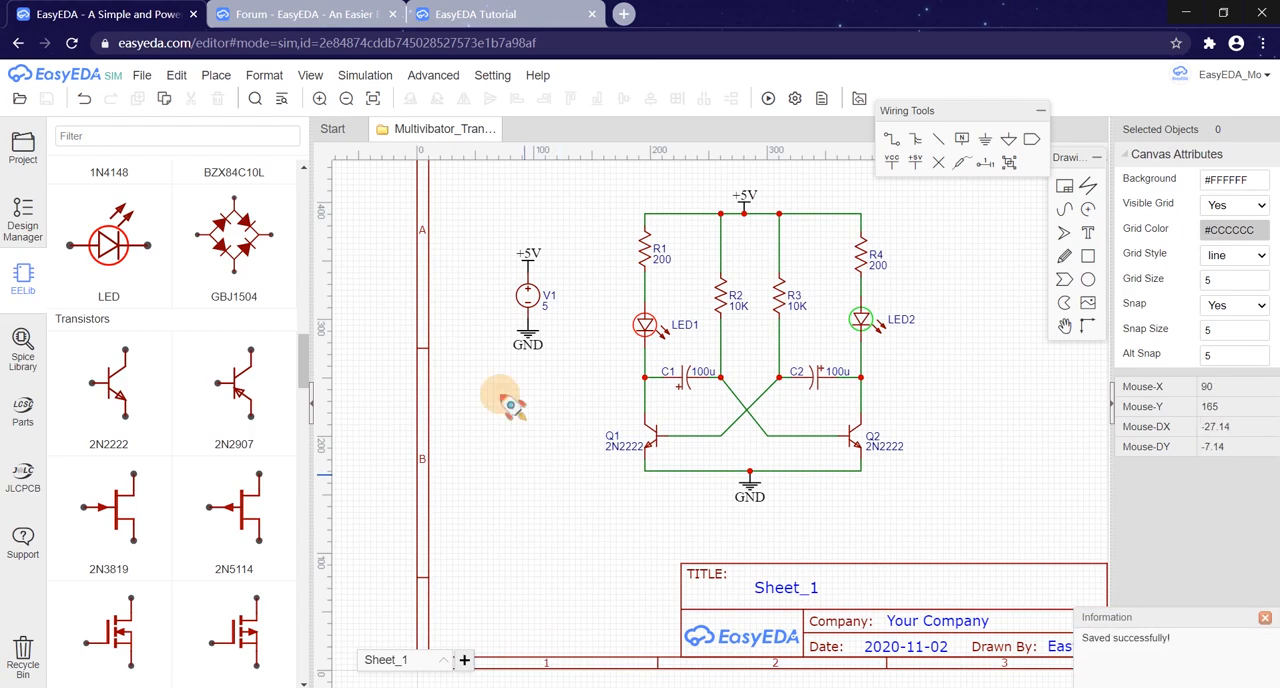
# Step: Run the simulation and place its .tran directive below the circuit
pyautogui.scroll(-2, 617, 455)
pyautogui.scroll(1, 613, 452)
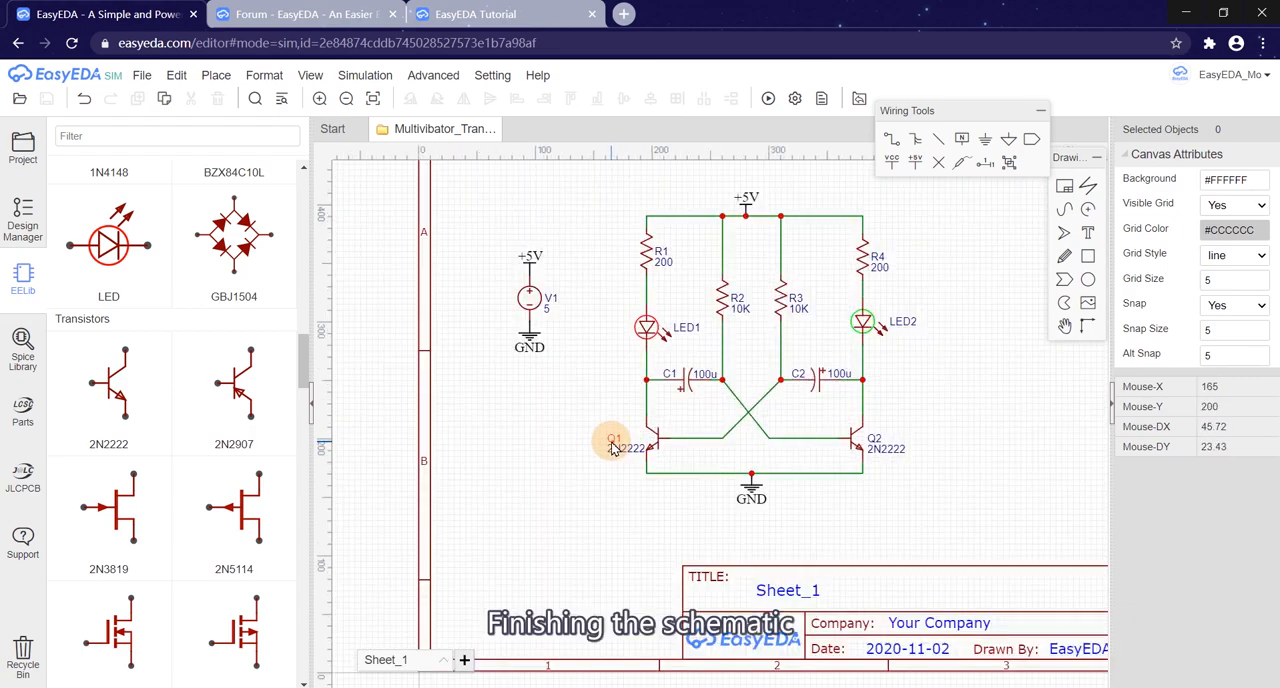
pyautogui.scroll(1, 608, 388)
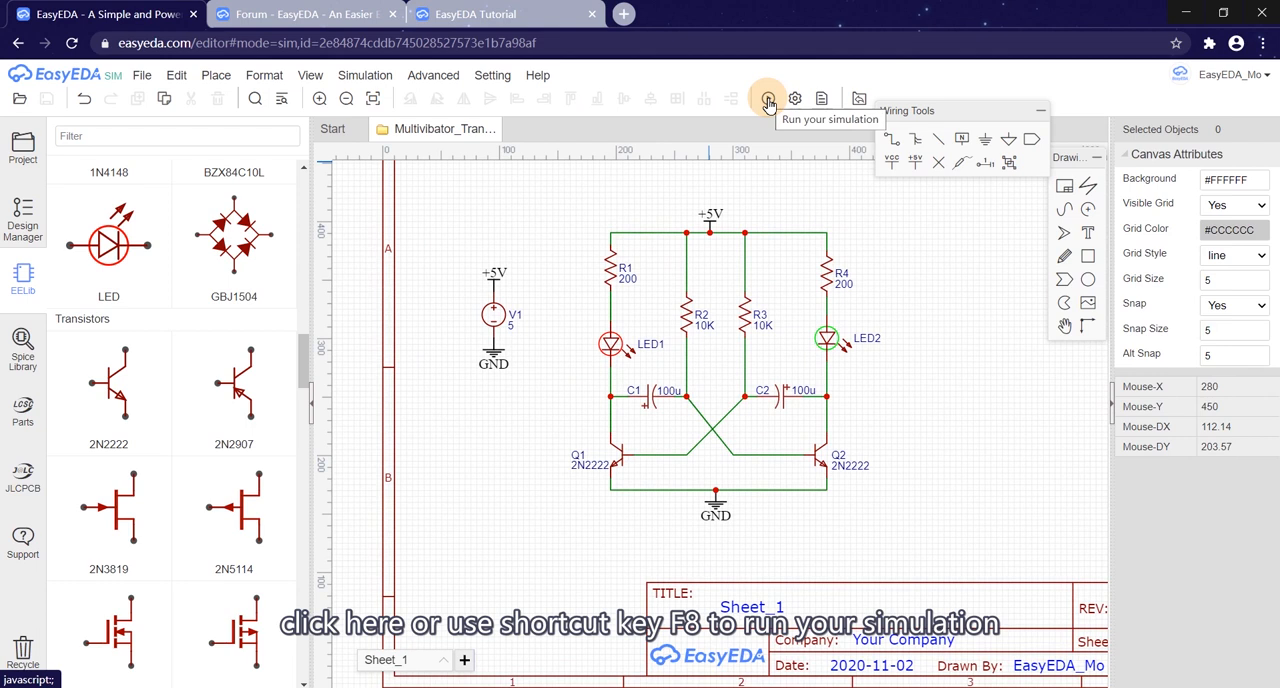
pyautogui.click(768, 102)
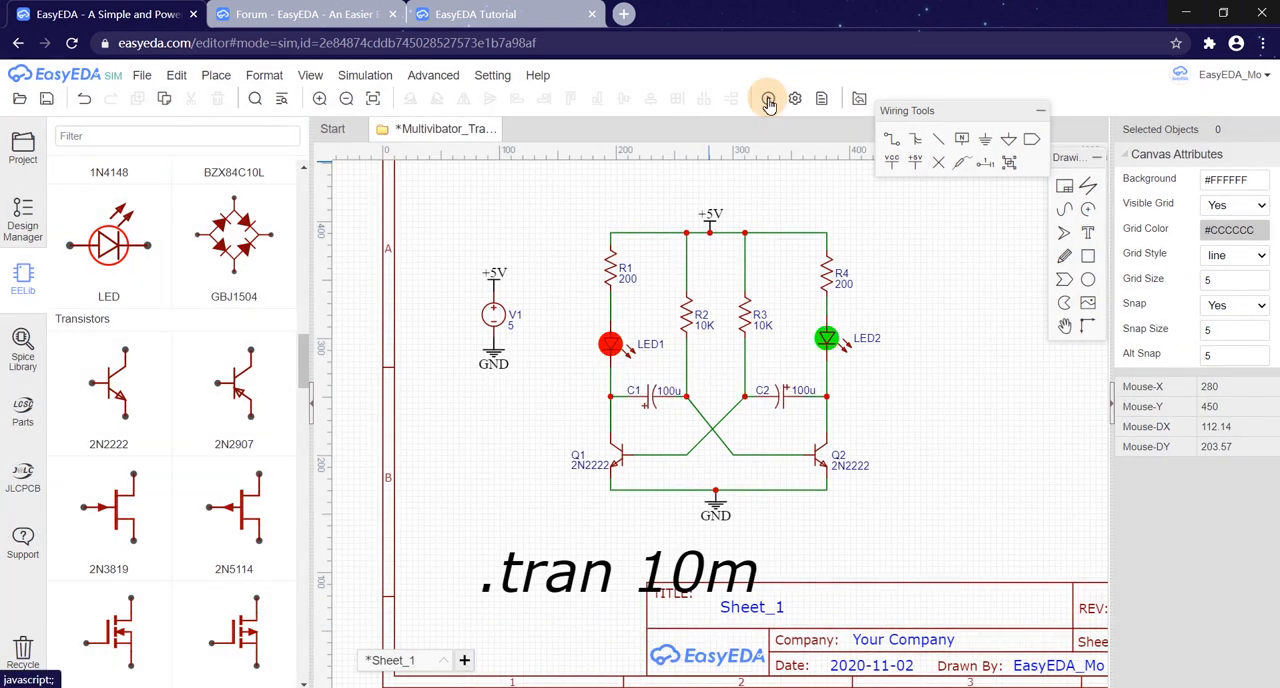
# Step: Change the simulation directive to .tran 10 and run the simulation again
pyautogui.click(670, 566)
pyautogui.doubleClick(662, 558)
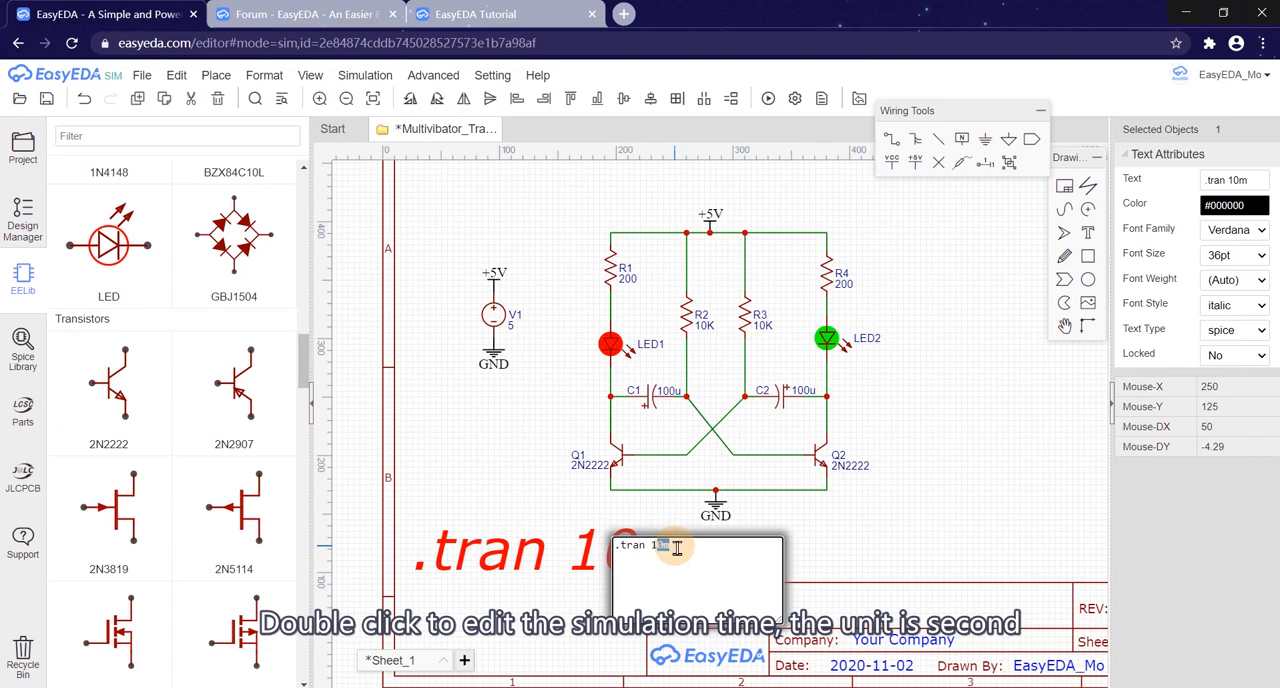
pyautogui.click(982, 544)
pyautogui.click(768, 98)
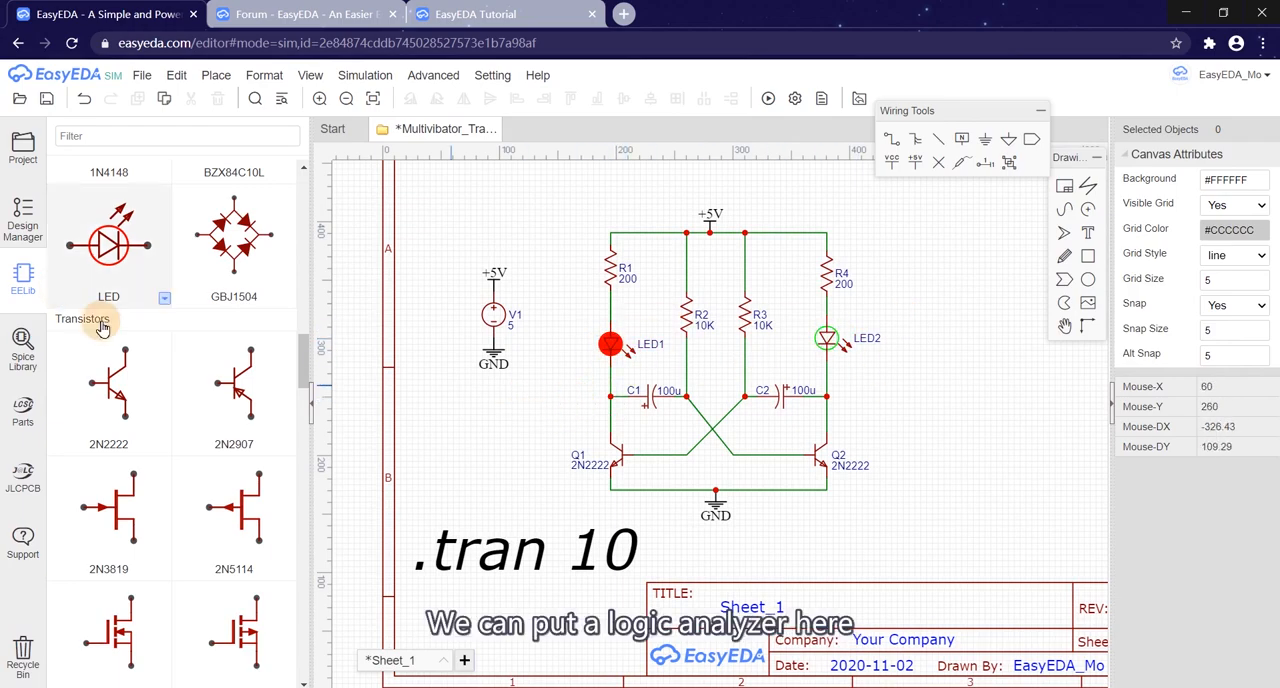
# Step: Place a logic analyzer from the instrument library to the right of the multivibrator circuit
pyautogui.scroll(8, 165, 358)
pyautogui.scroll(5, 170, 355)
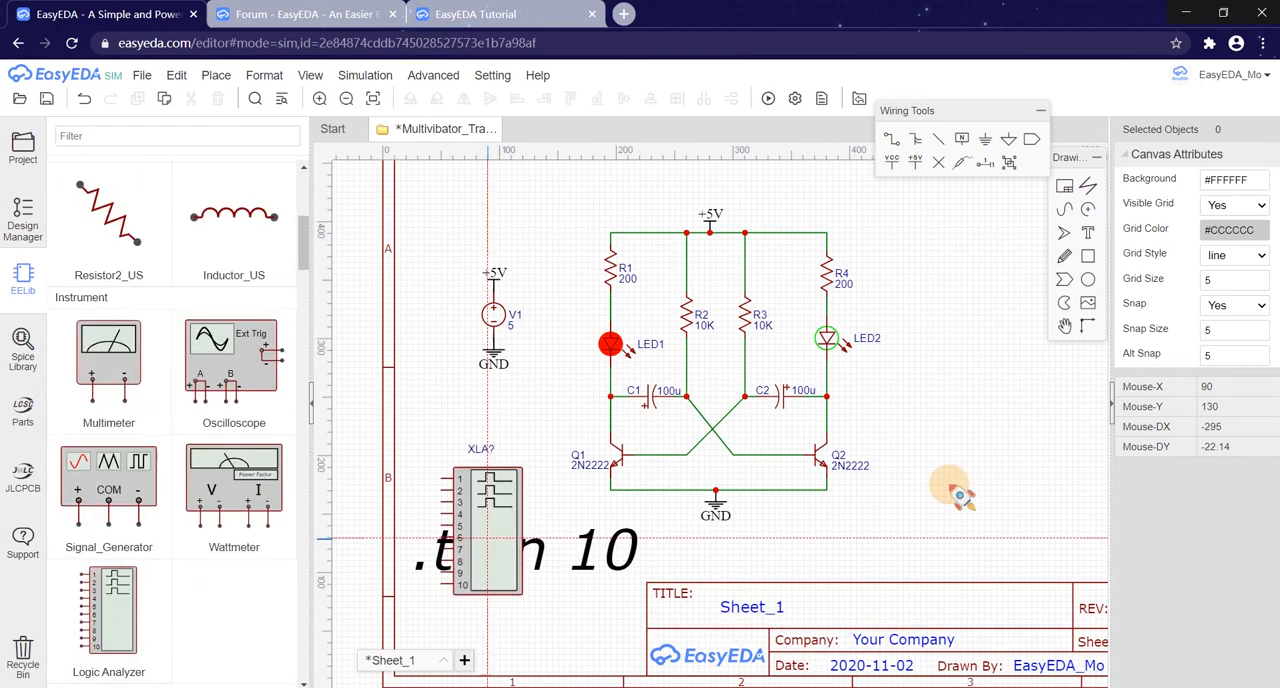
pyautogui.click(980, 254)
pyautogui.rightClick(863, 298)
# Step: Wire logic analyzer pin 1 to the LED1–C1–Q1 junction and pin 3 to the LED2–C2–Q2 junction
pyautogui.moveTo(863, 298); pyautogui.dragTo(863, 376, button='right')
pyautogui.scroll(2, 863, 376)
pyautogui.click(961, 234)
pyautogui.click(445, 517)
pyautogui.click(502, 516)
pyautogui.click(962, 267)
pyautogui.click(894, 516)
pyautogui.click(811, 516)
# Step: Set the logic analyzer's clock rate to 1 and run the simulation
pyautogui.click(1020, 340)
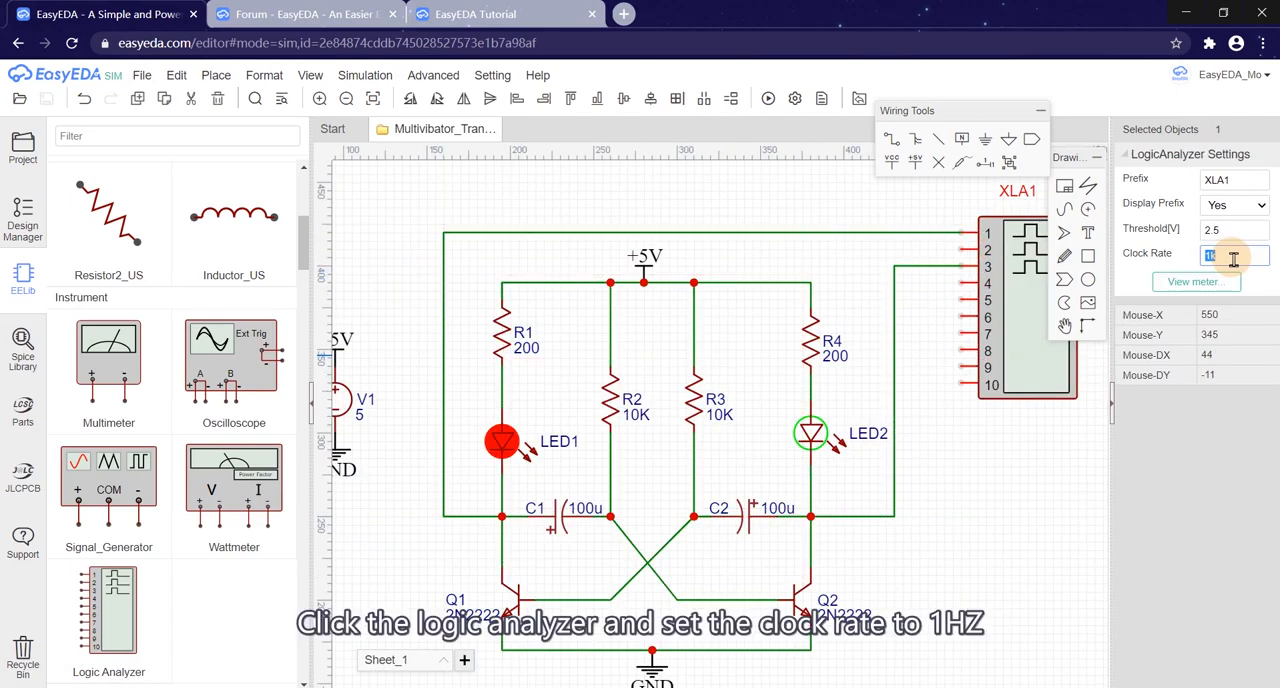
pyautogui.write('1')
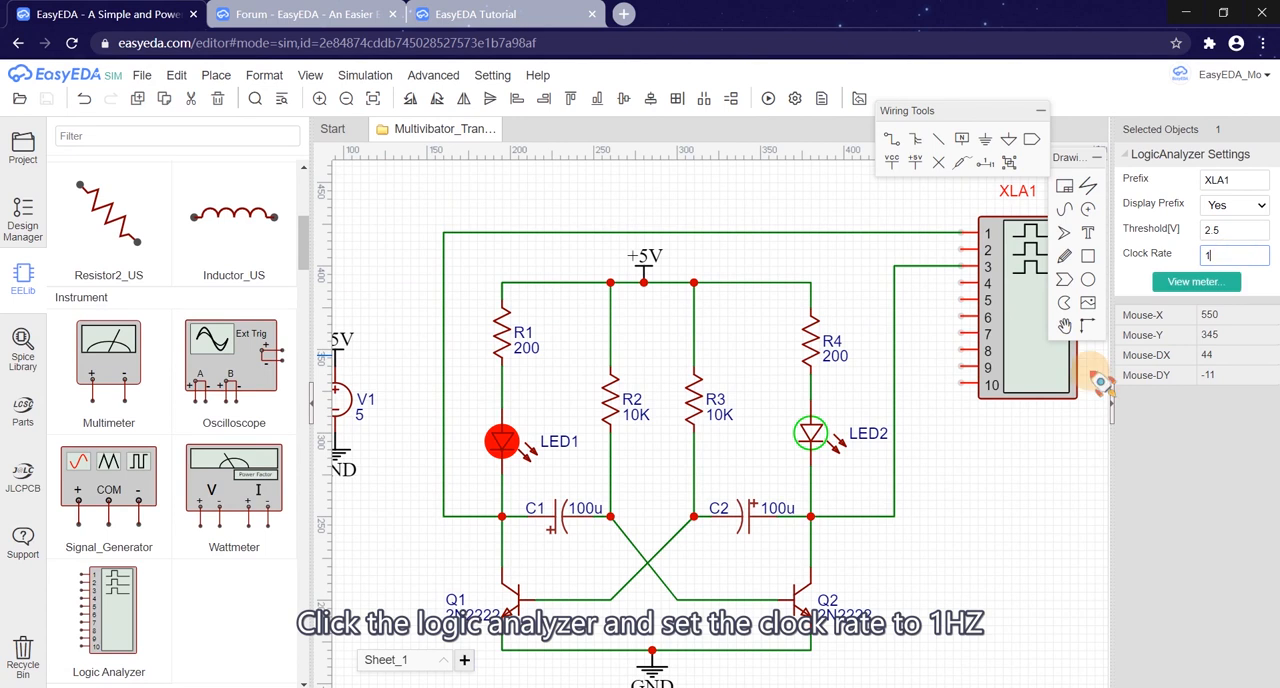
pyautogui.click(1030, 478)
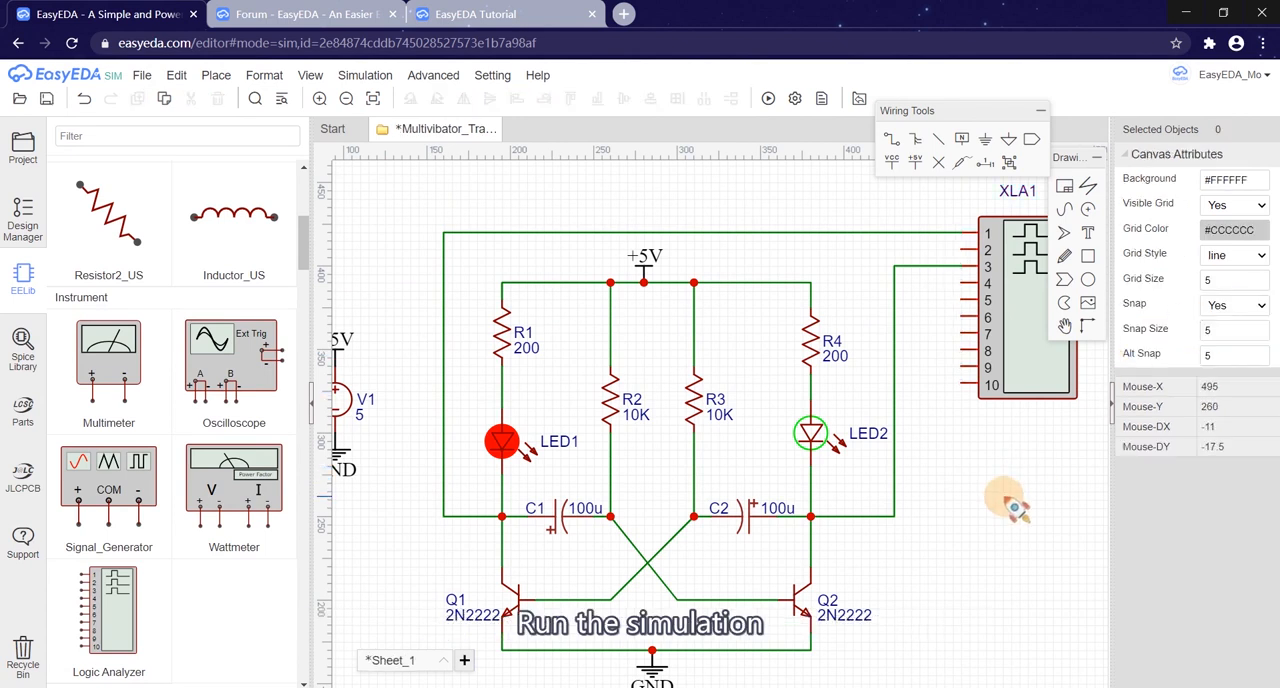
pyautogui.click(767, 100)
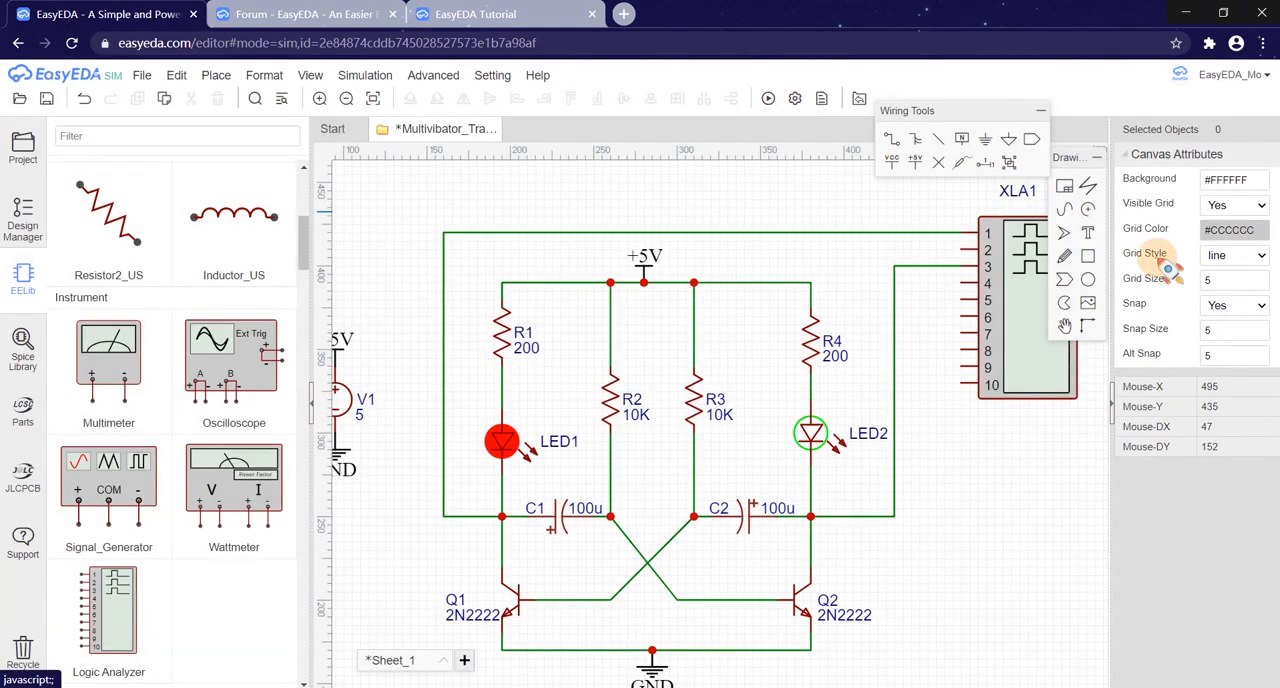
# Step: View the logic analyzer's waveforms, move a time cursor along them, and close the waveform window
pyautogui.click(976, 324)
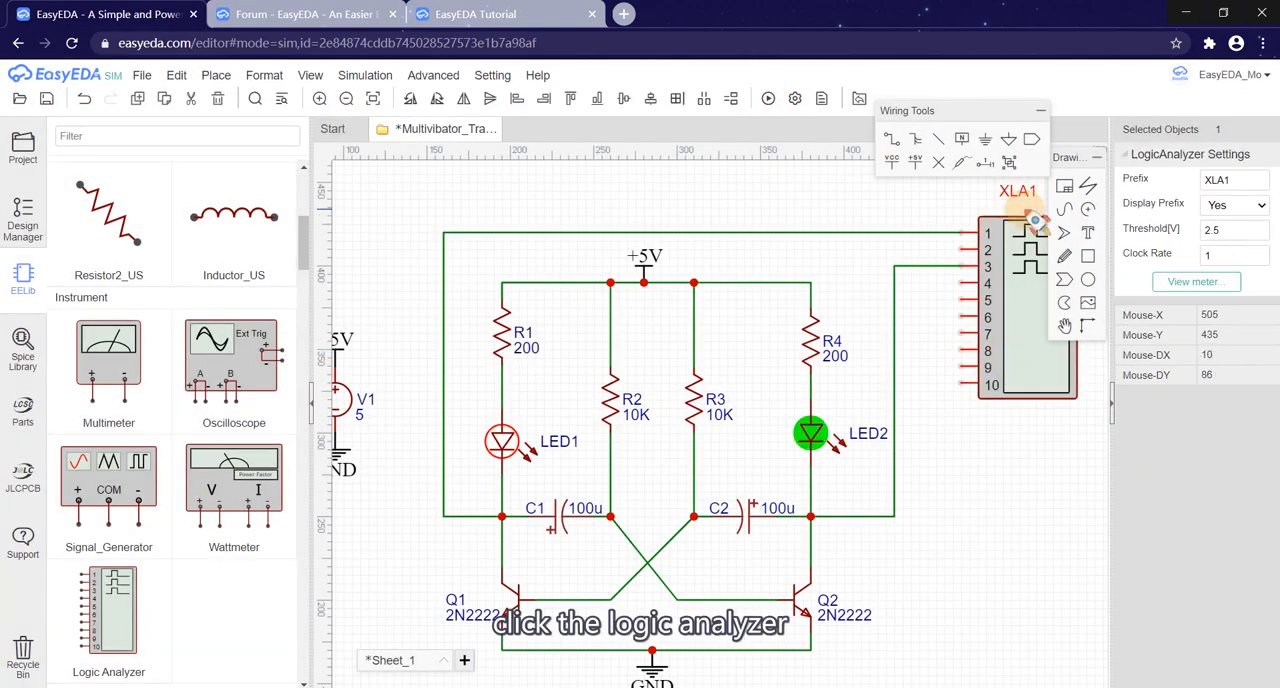
pyautogui.click(1196, 282)
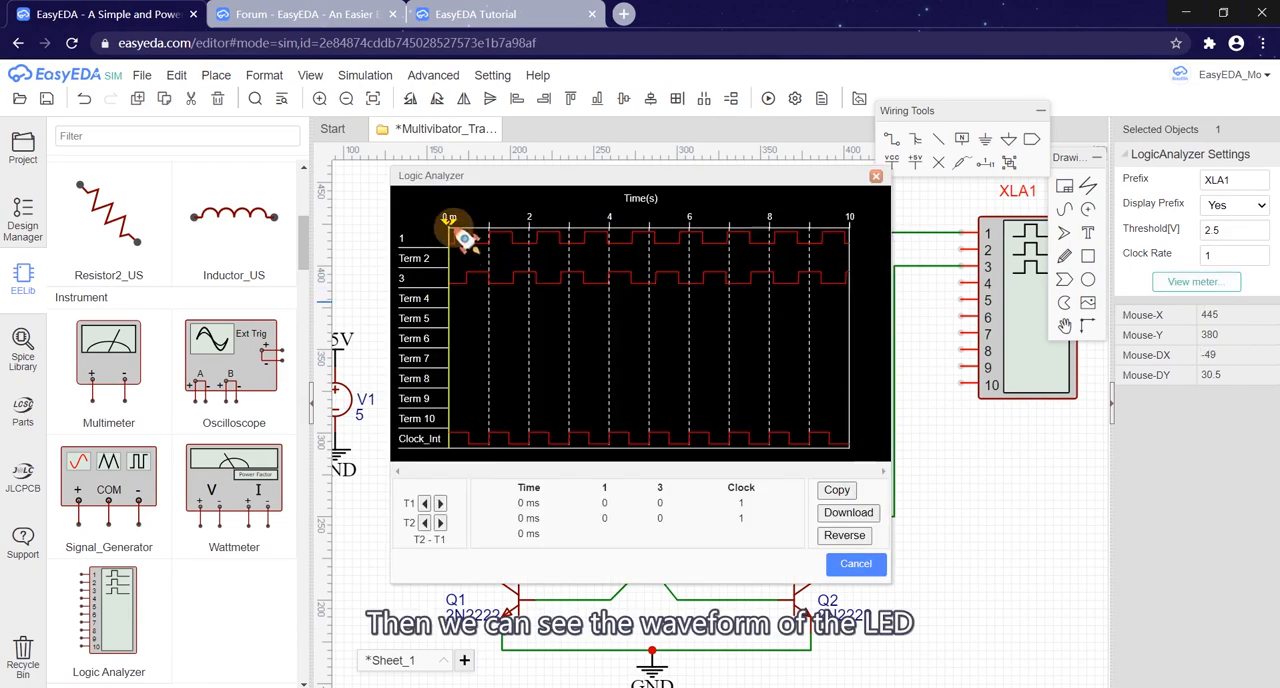
pyautogui.moveTo(452, 227); pyautogui.dragTo(820, 266)
pyautogui.click(875, 178)
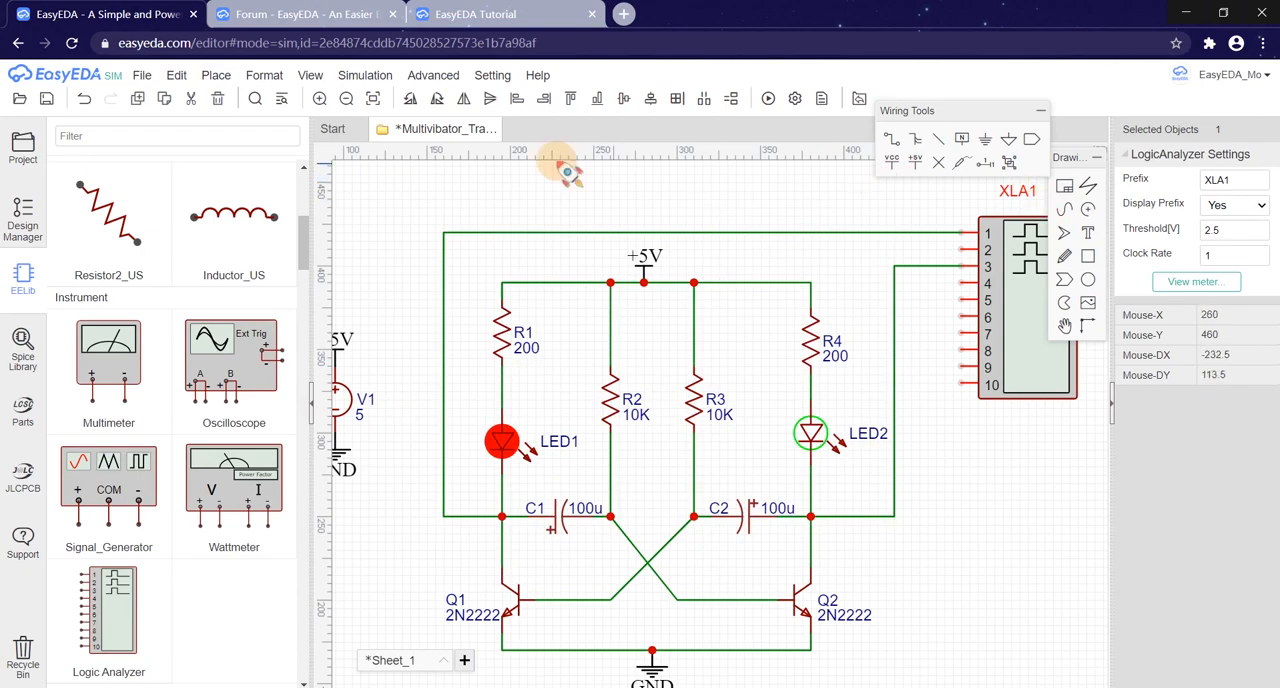
# Step: Open the simulation report, read through the circuit's netlist from it, and close both windows
pyautogui.click(378, 84)
pyautogui.click(390, 137)
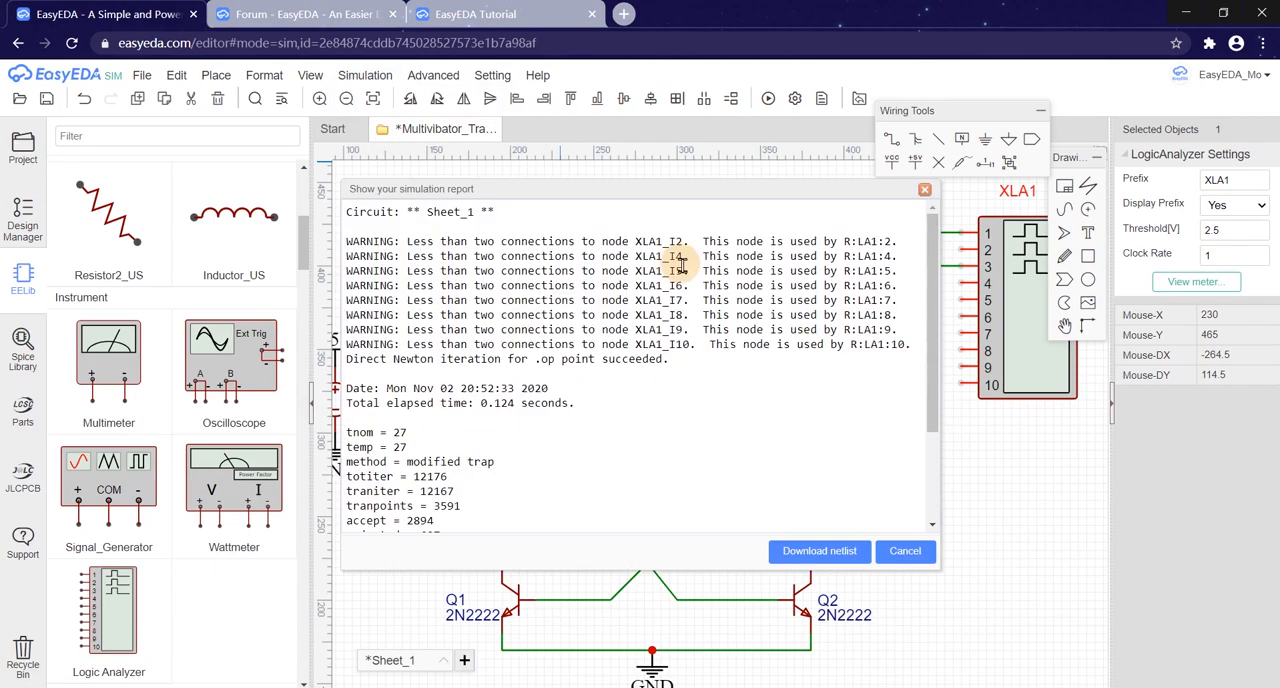
pyautogui.click(820, 551)
pyautogui.scroll(-3, 631, 426)
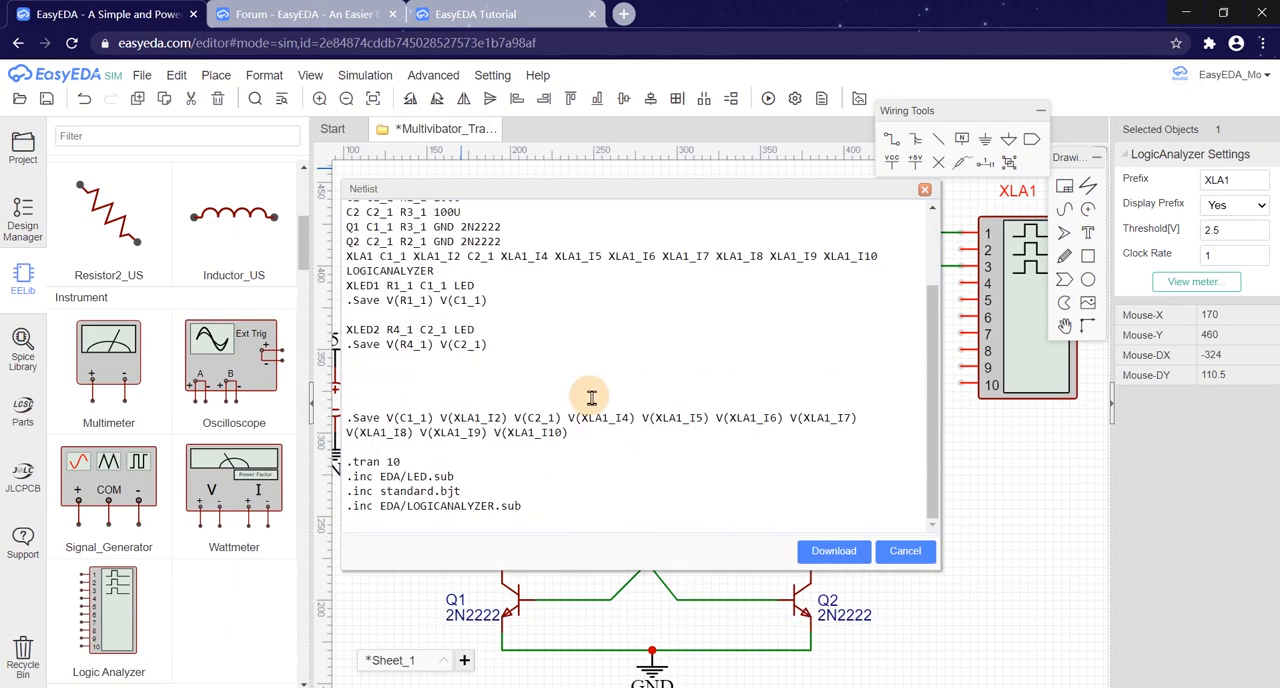
pyautogui.scroll(1, 580, 390)
pyautogui.scroll(2, 505, 340)
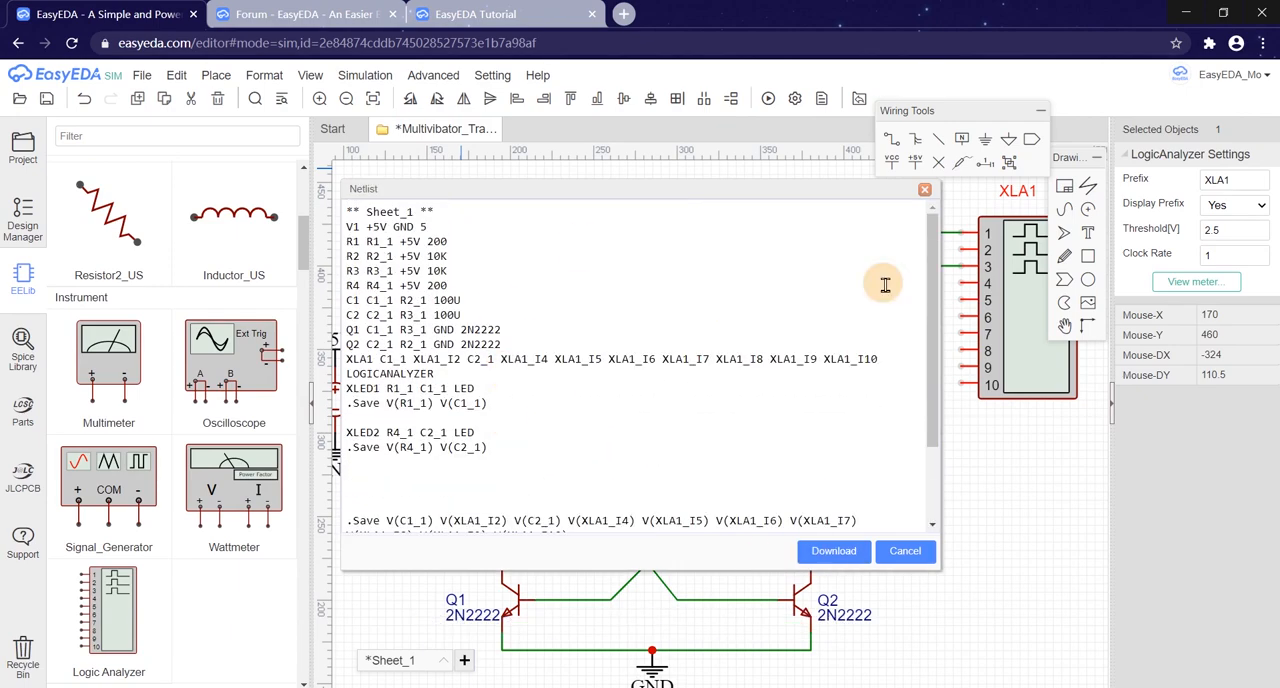
pyautogui.click(925, 191)
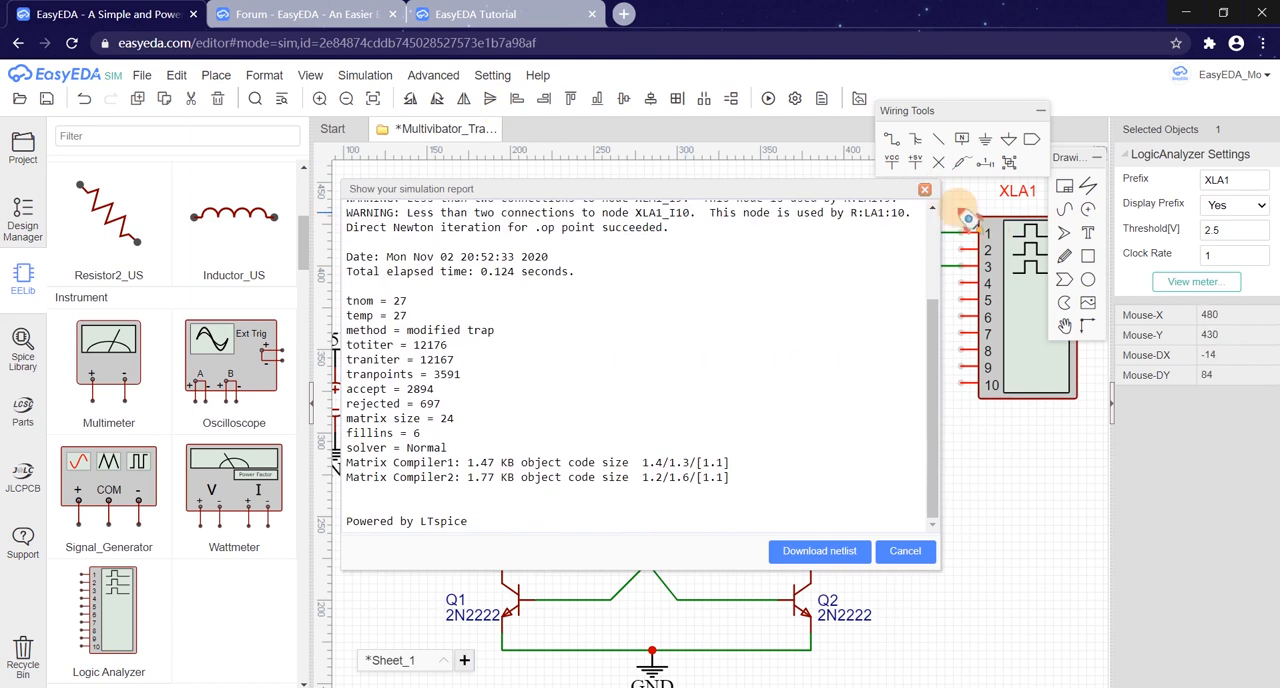
pyautogui.click(925, 193)
# Step: Open the simulation settings and review the DC sweep, DC Transfer, AC Analysis and Transient modes
pyautogui.click(365, 75)
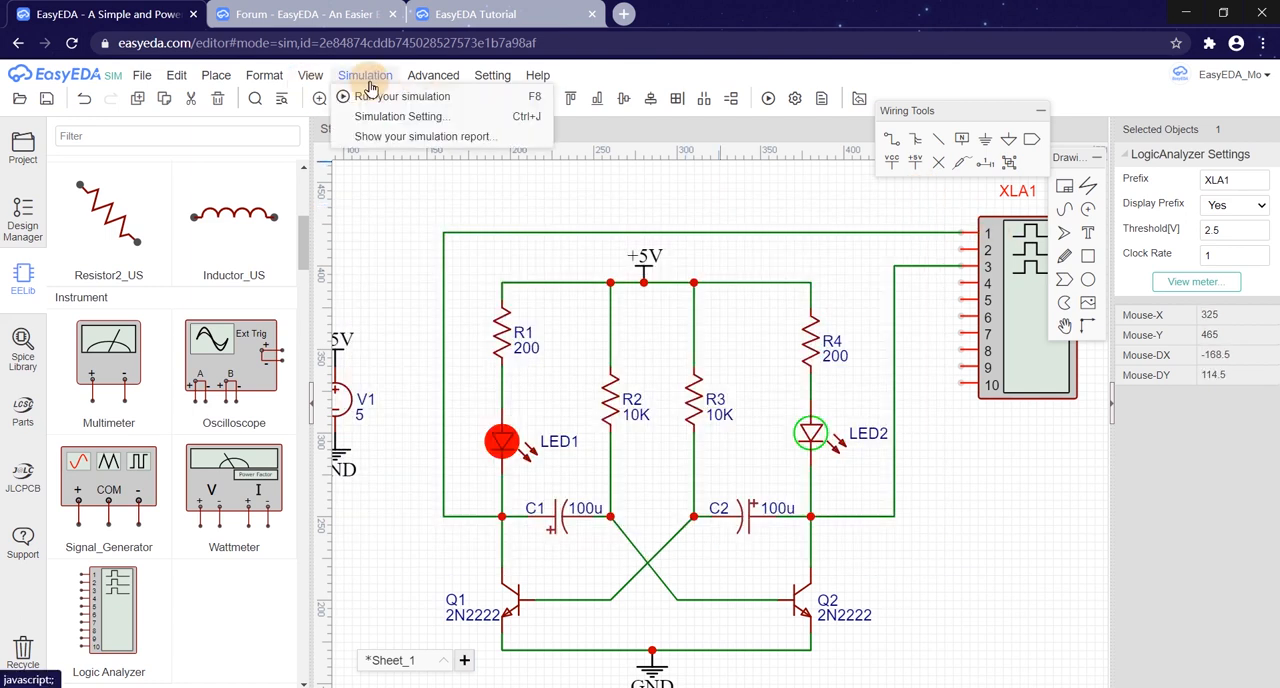
pyautogui.click(381, 118)
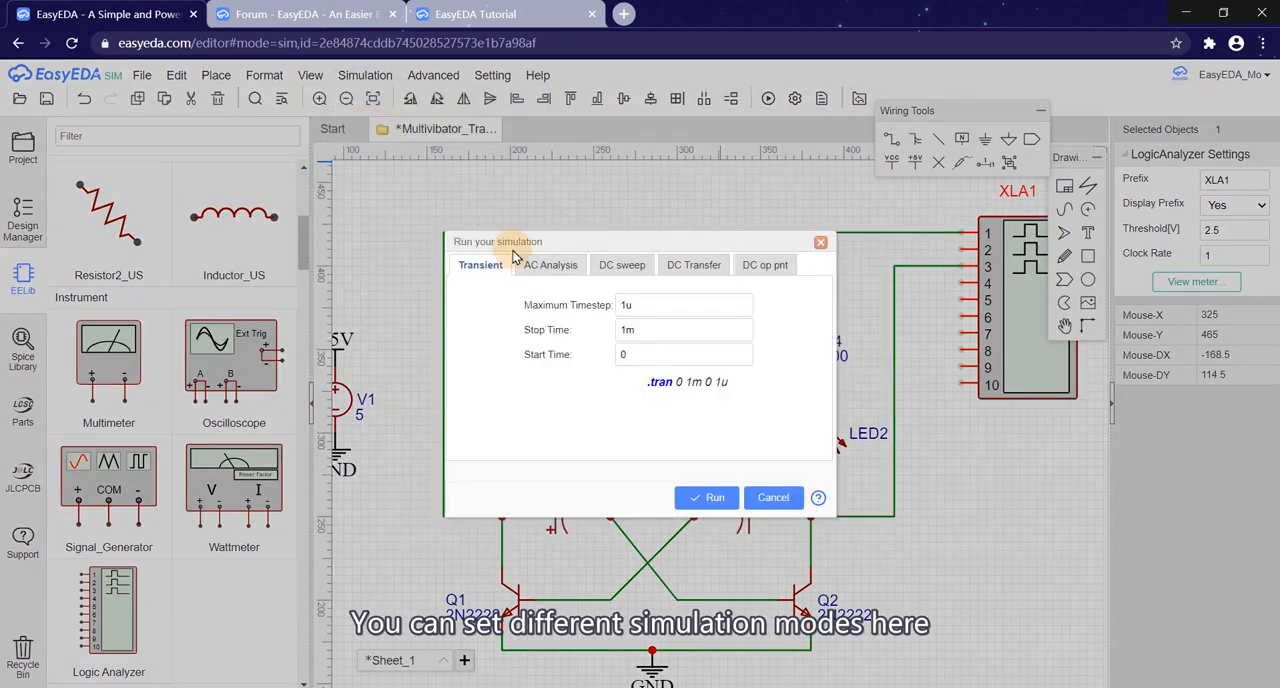
pyautogui.click(549, 266)
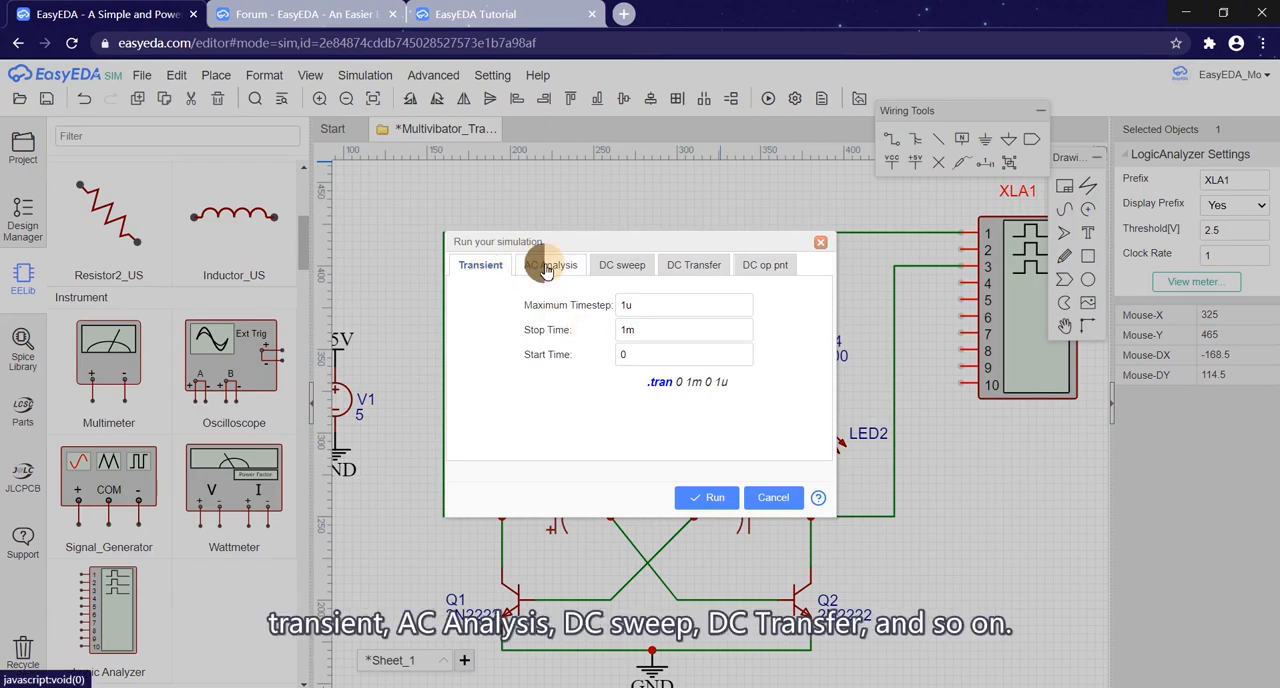
pyautogui.click(624, 274)
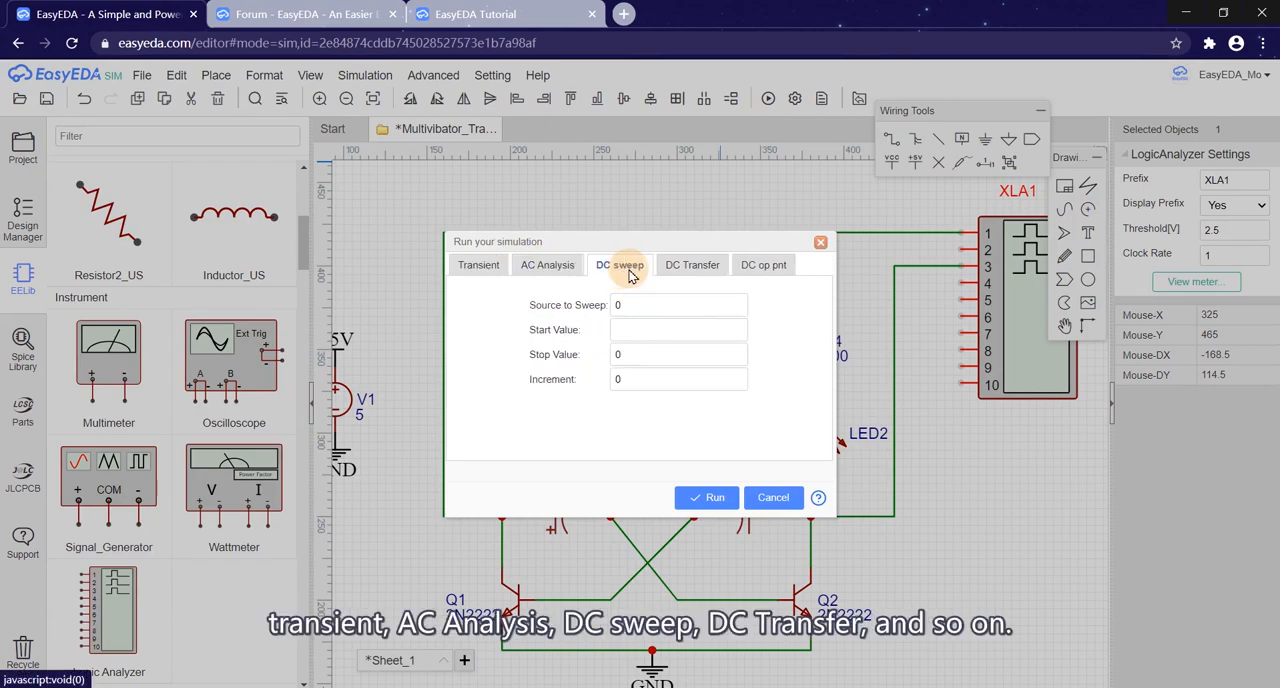
pyautogui.click(681, 272)
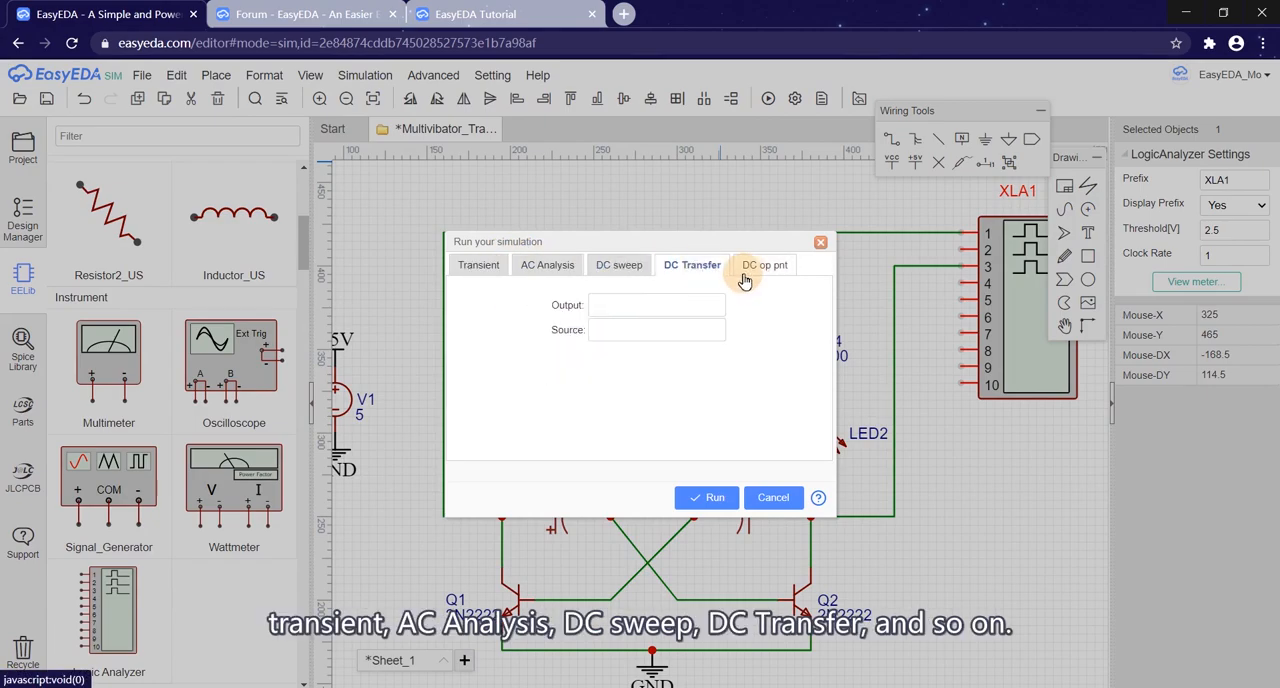
pyautogui.click(547, 268)
pyautogui.click(478, 266)
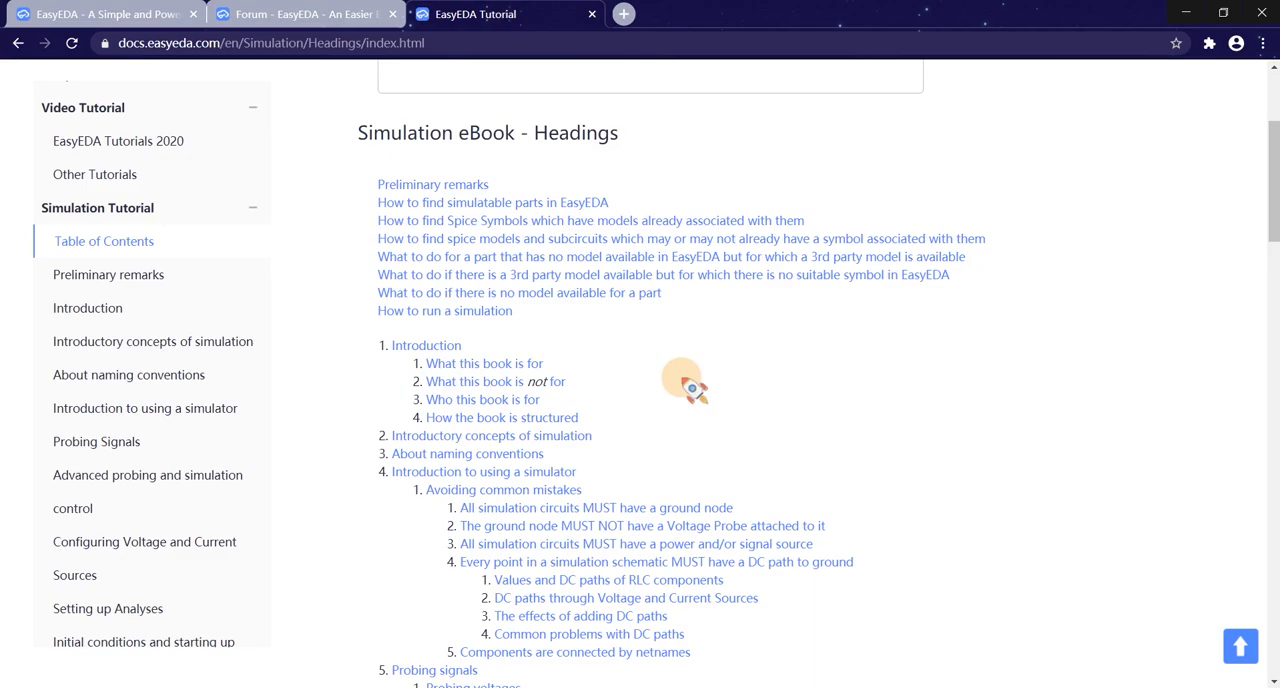
# Step: Skim the EasyEDA Tutorial document and return to the multivibrator schematic
pyautogui.scroll(-3, 750, 370)
pyautogui.scroll(-2, 790, 490)
pyautogui.click(93, 16)
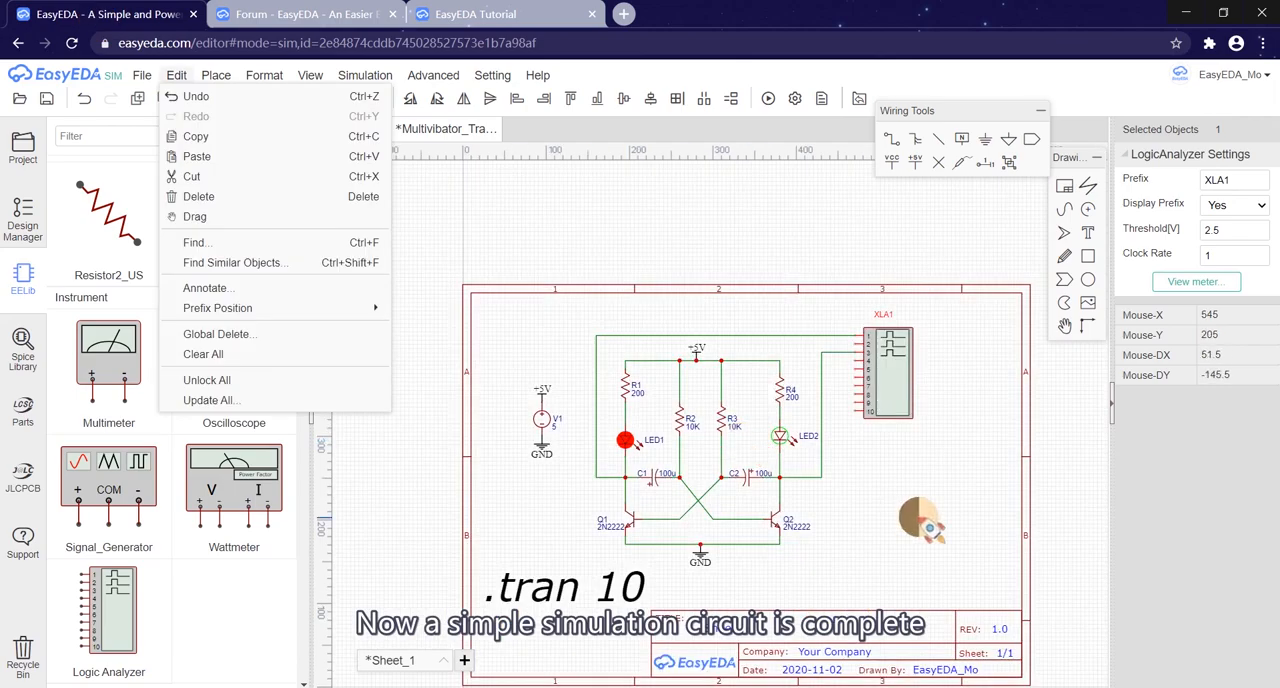
pyautogui.click(930, 527)
pyautogui.scroll(2, 680, 505)
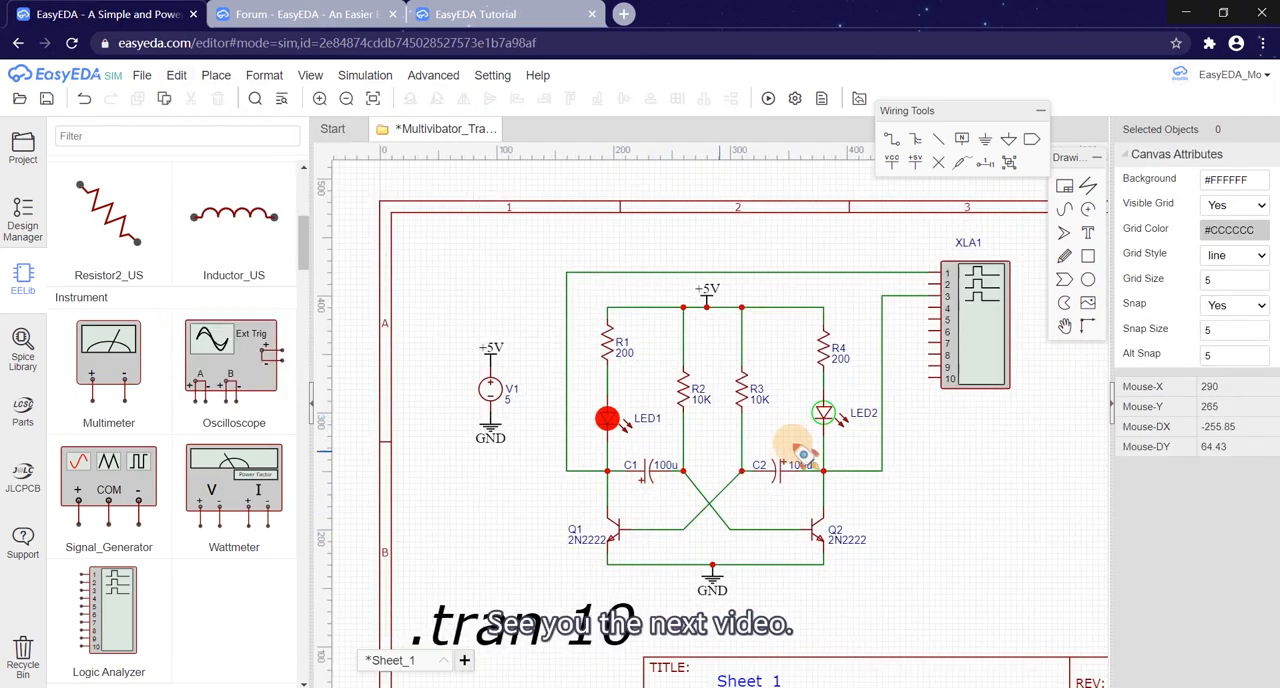